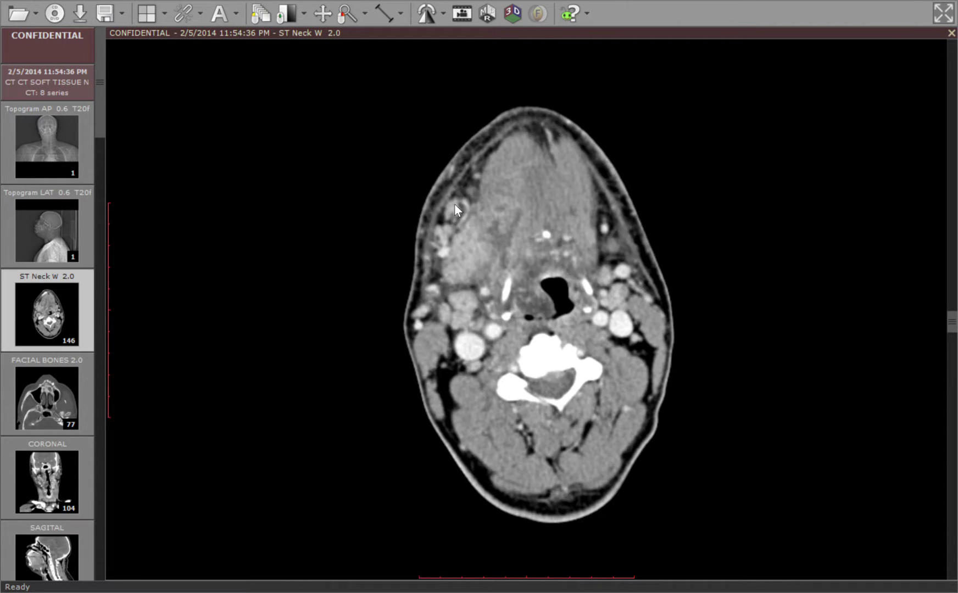
Page the ST Neck W 2.0 axial series between hyoid and mandible levels, settling on the mandibular body.
scroll(454, 203, "up", 5)
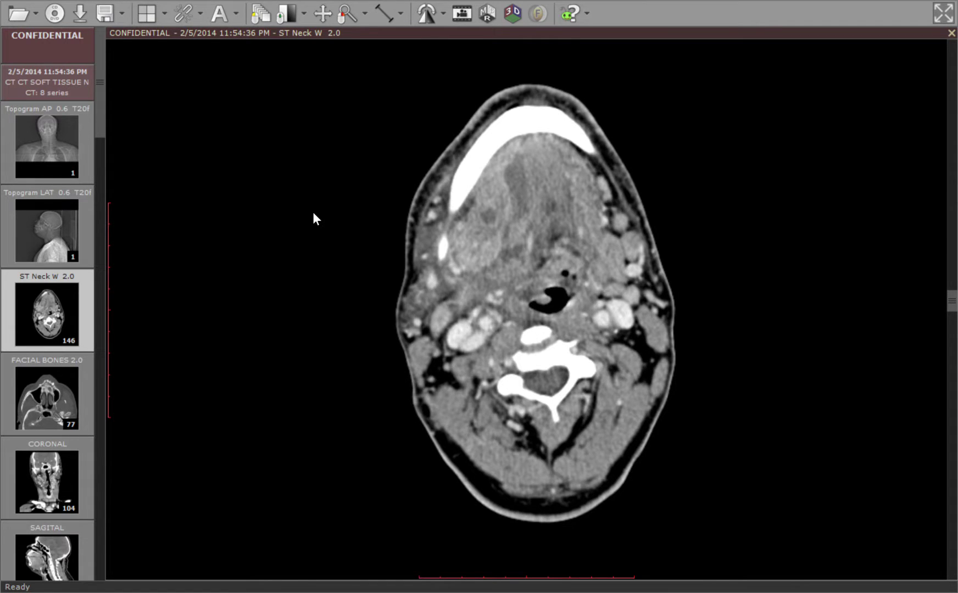
scroll(314, 214, "up", 2)
scroll(314, 214, "down", 2)
scroll(516, 191, "up", 2)
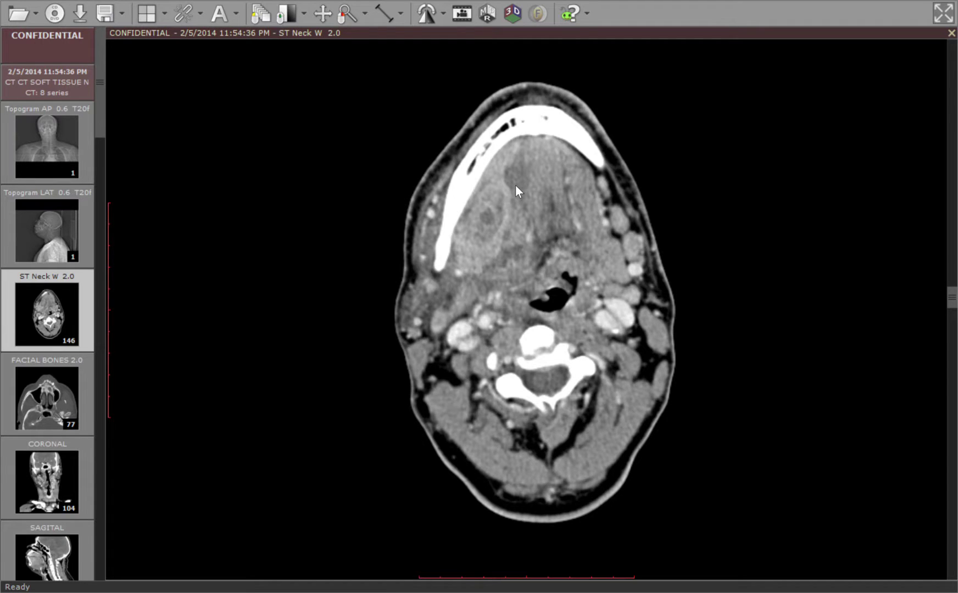
scroll(502, 238, "up", 5)
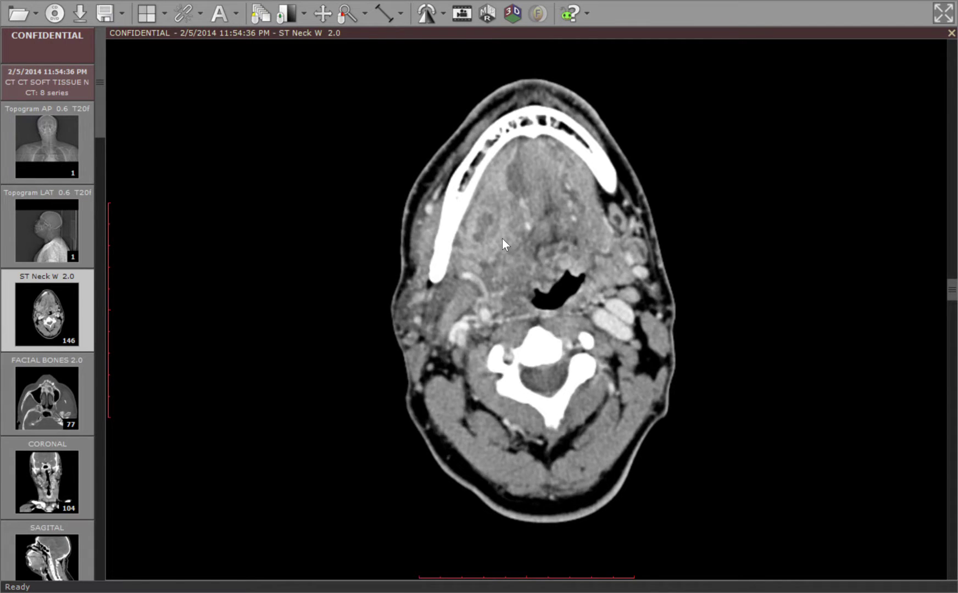
scroll(502, 239, "up", 6)
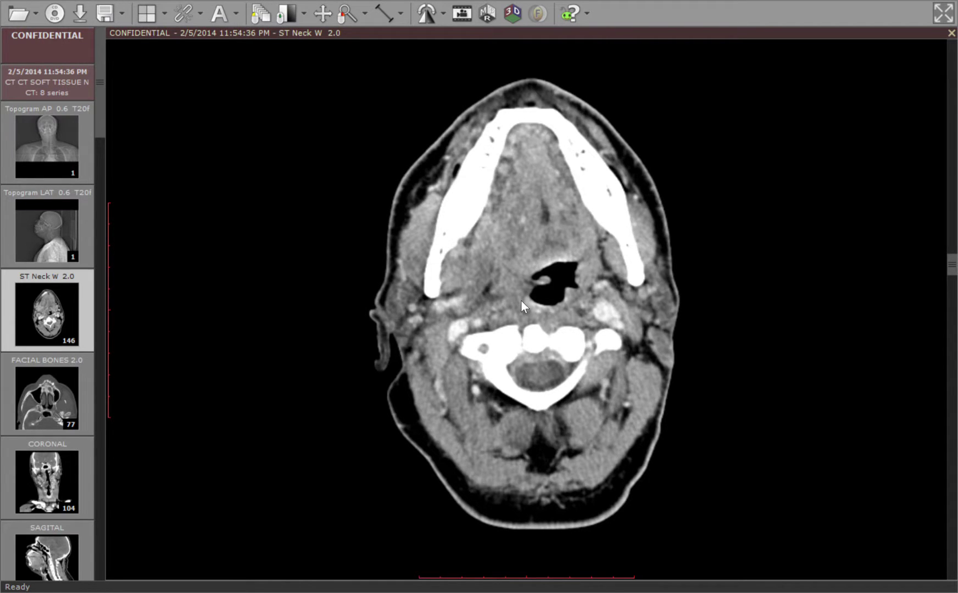
scroll(522, 302, "up", 2)
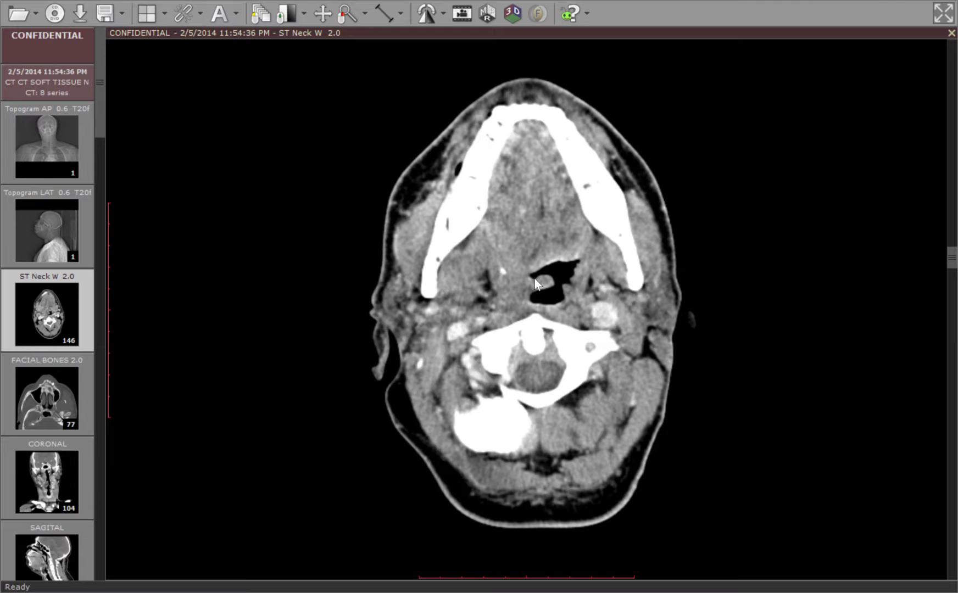
scroll(534, 278, "down", 4)
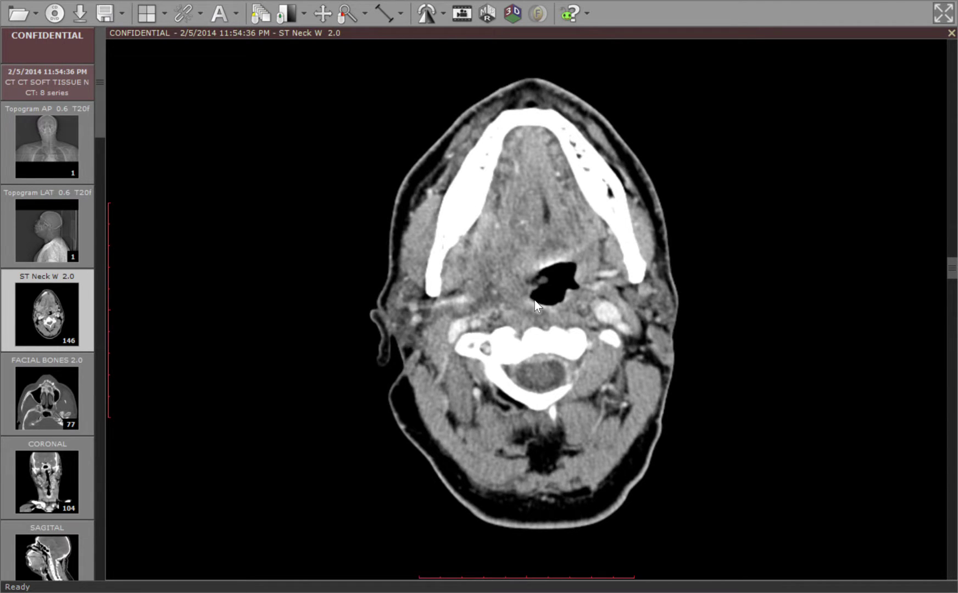
scroll(534, 299, "up", 10)
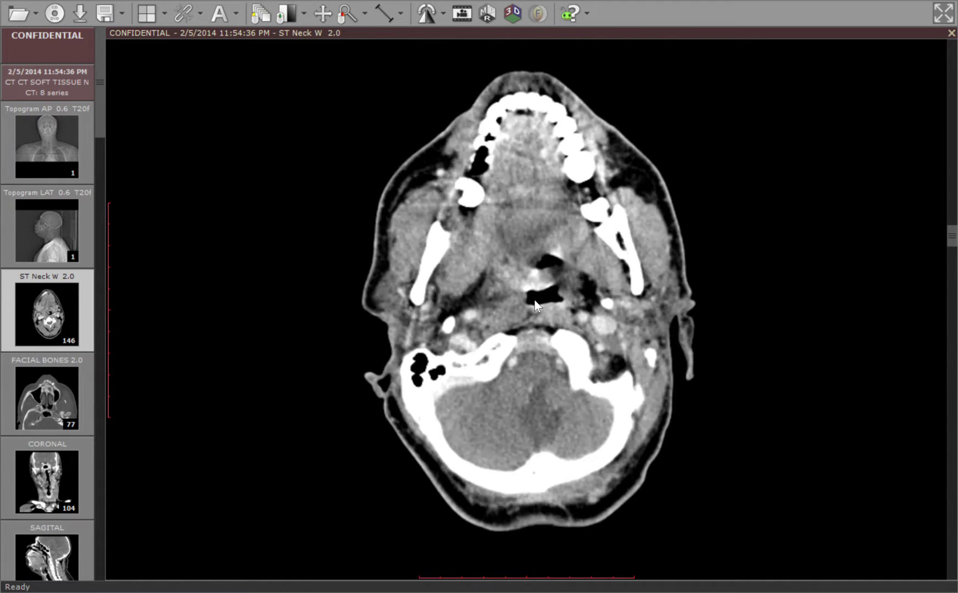
scroll(535, 300, "down", 10)
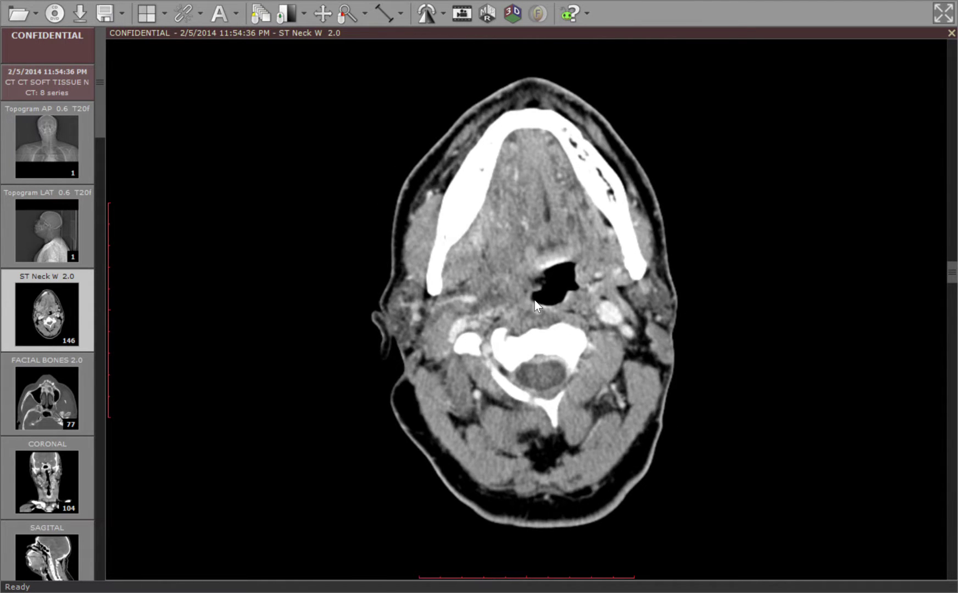
scroll(534, 300, "down", 10)
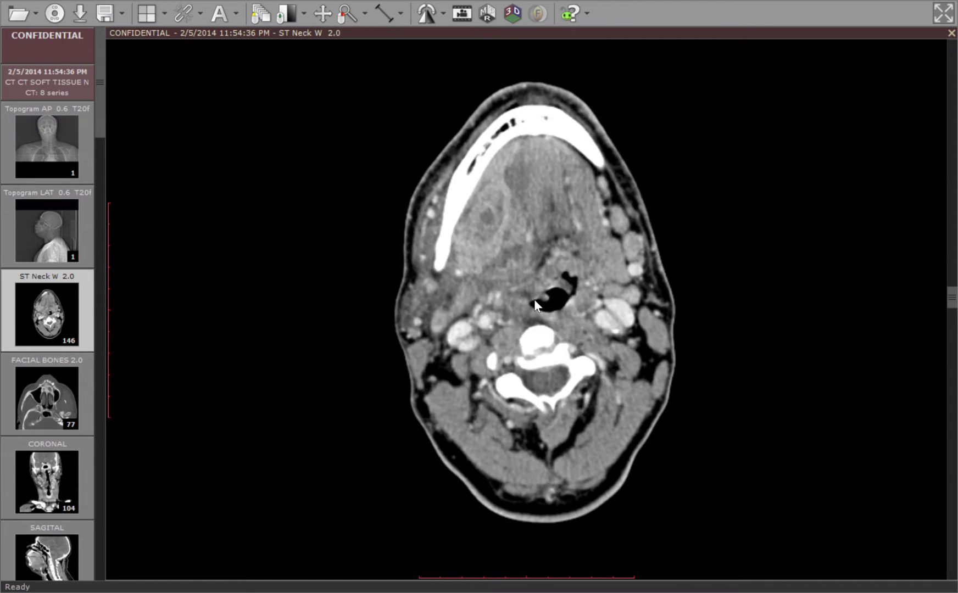
scroll(534, 300, "down", 10)
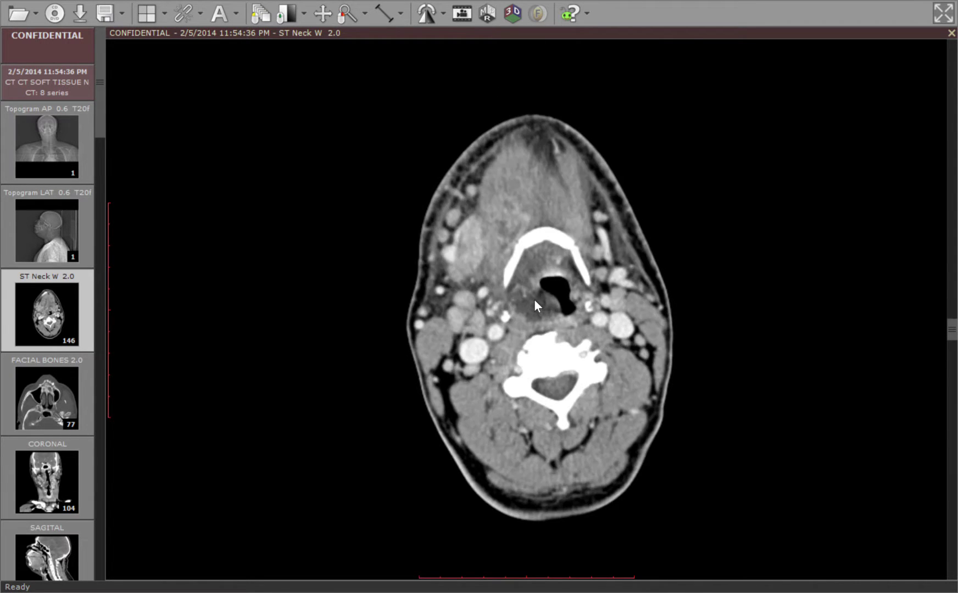
scroll(534, 306, "up", 10)
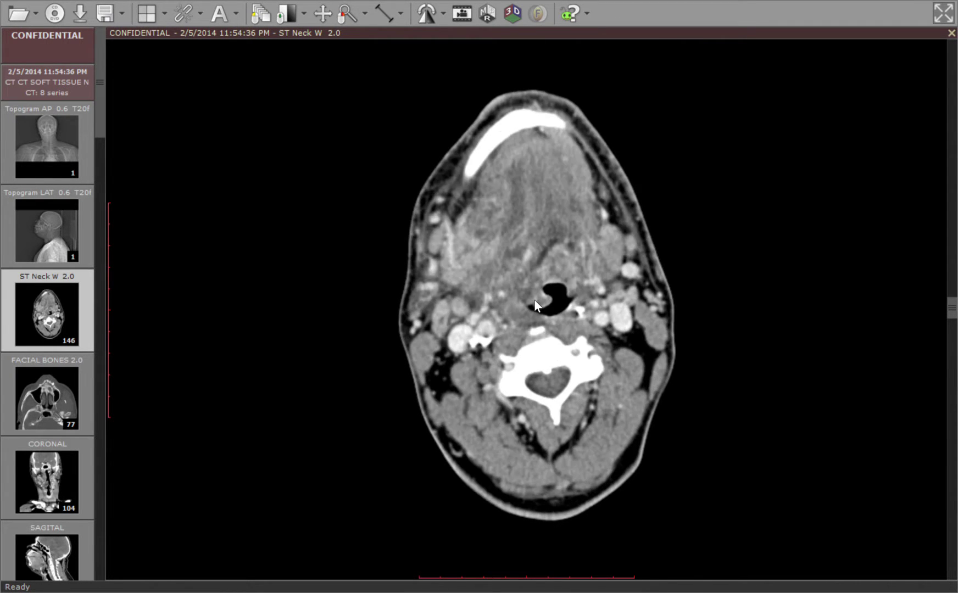
scroll(533, 299, "up", 4)
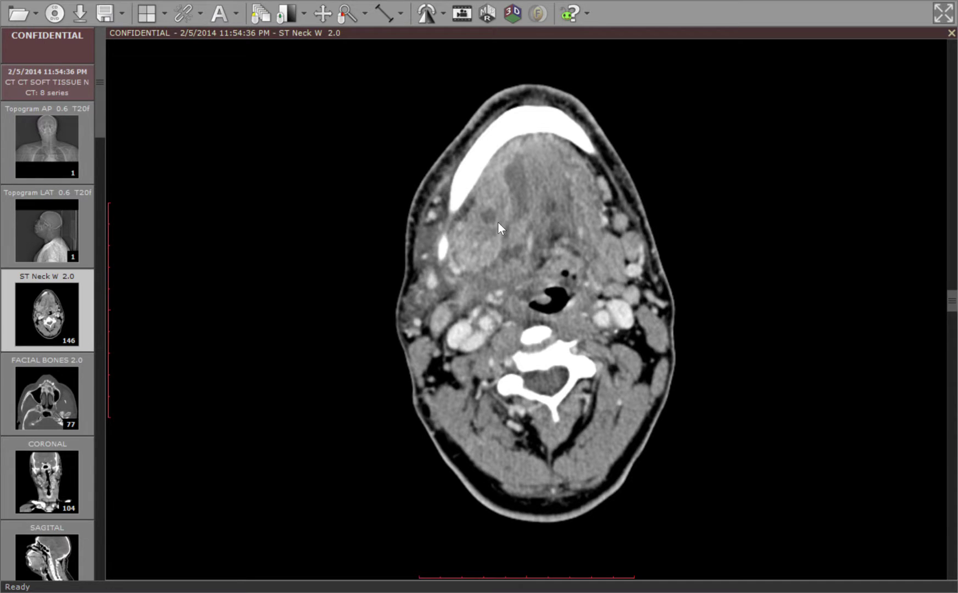
scroll(495, 229, "up", 6)
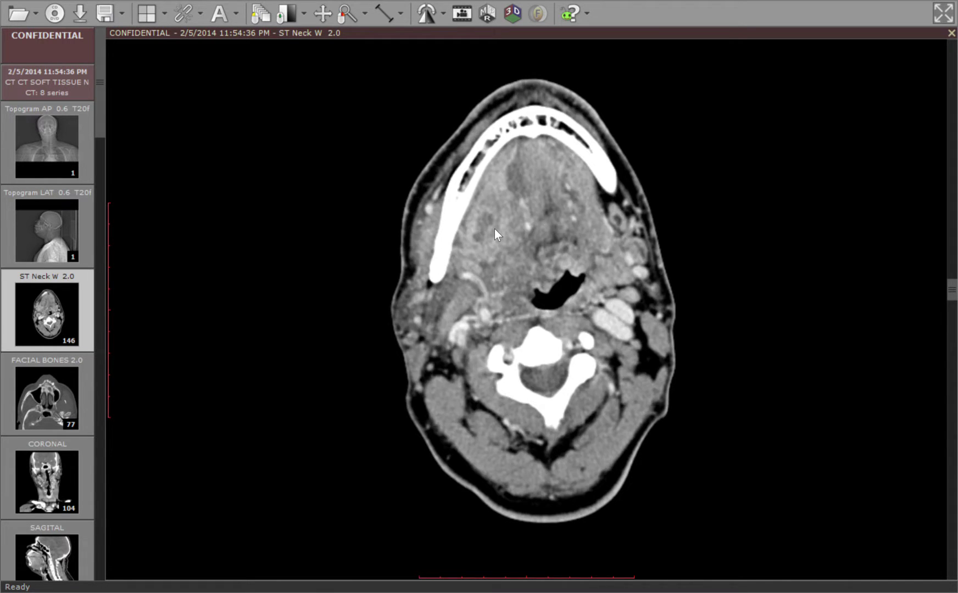
scroll(495, 228, "down", 4)
scroll(495, 228, "up", 4)
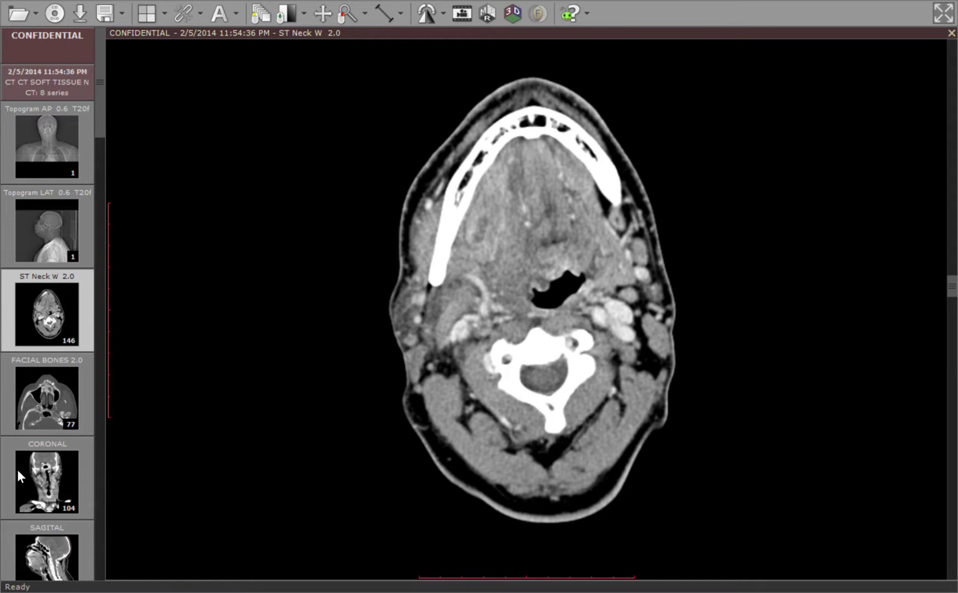
Switch to the CORONAL reconstruction and page to a slice through the maxillary sinuses, mandible and hyoid.
left_click(29, 473)
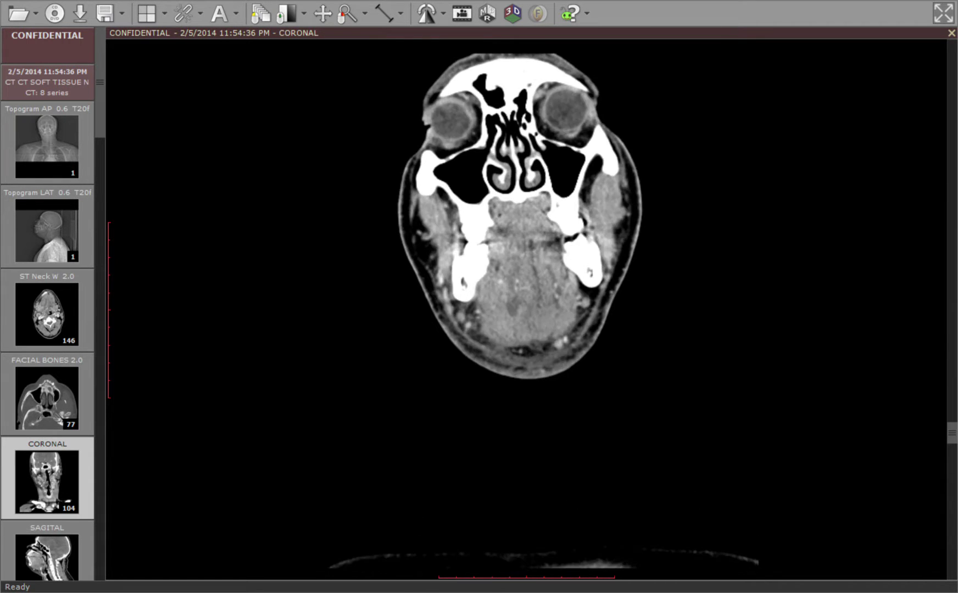
scroll(526, 219, "up", 2)
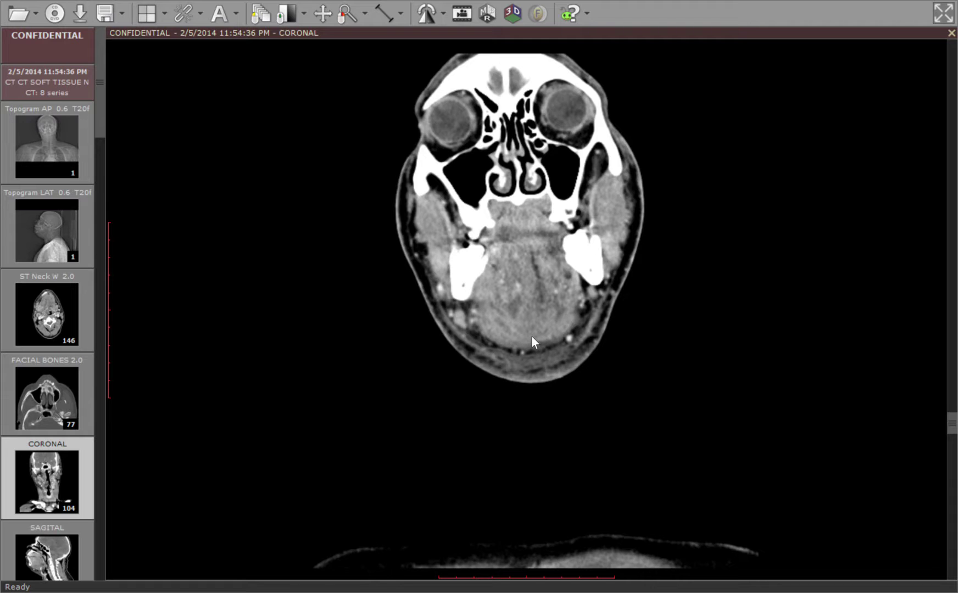
scroll(531, 335, "up", 6)
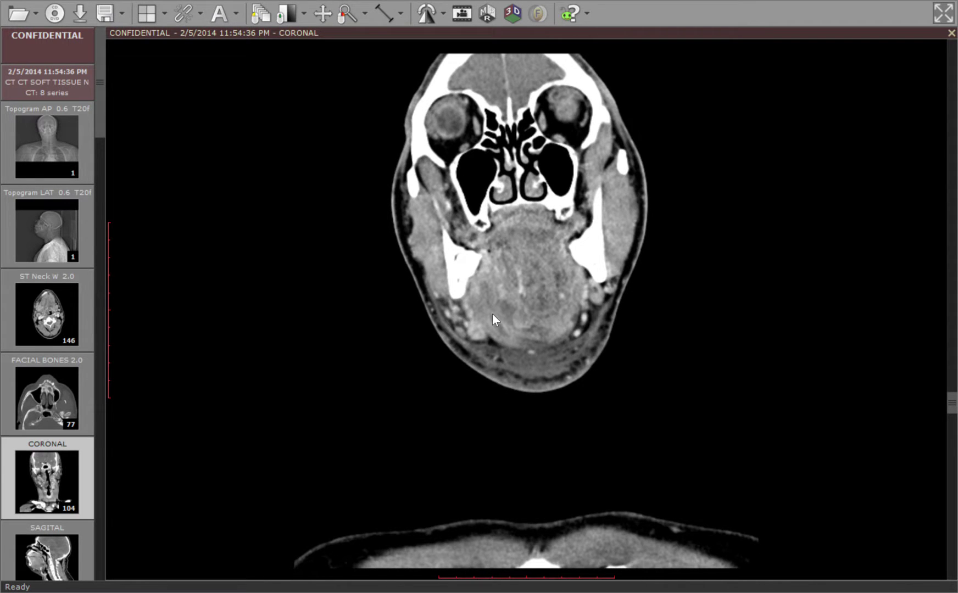
scroll(502, 328, "down", 3)
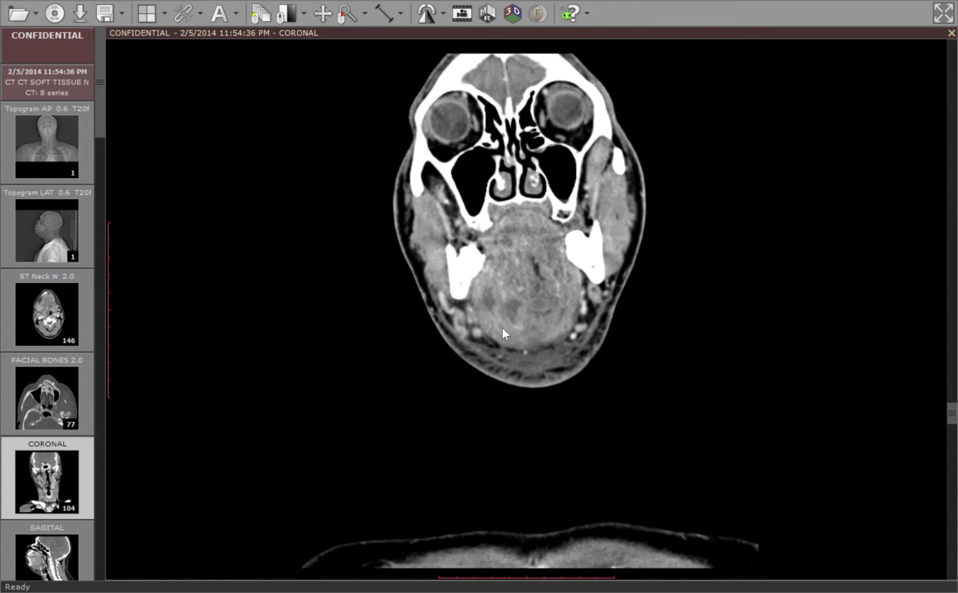
scroll(502, 328, "up", 5)
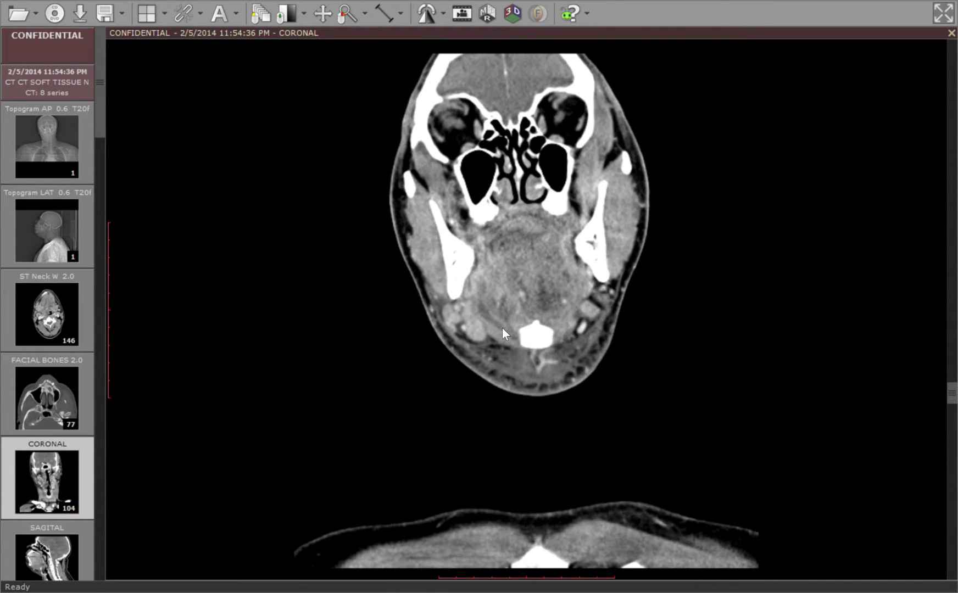
scroll(502, 327, "down", 1)
scroll(502, 328, "down", 2)
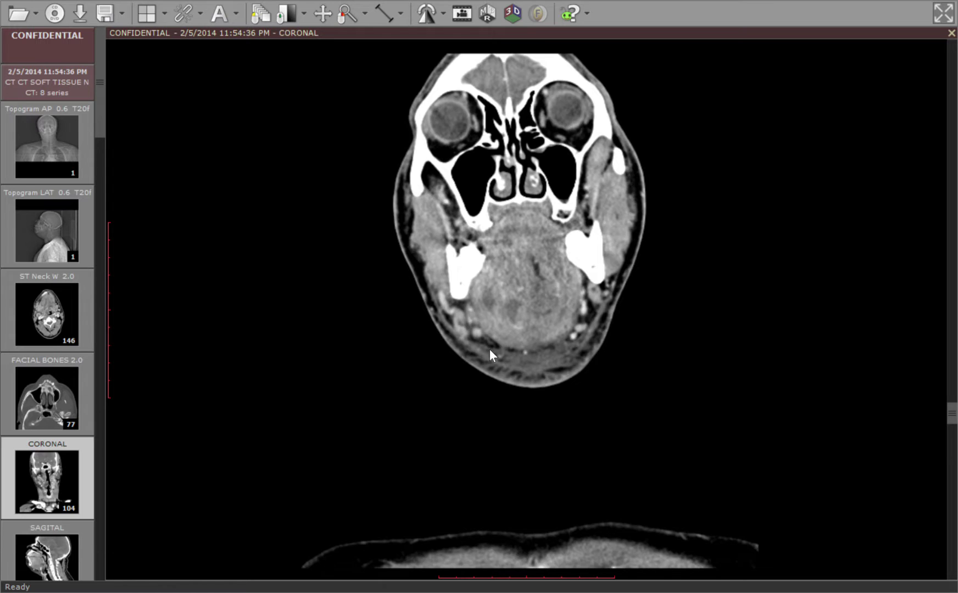
scroll(489, 350, "up", 4)
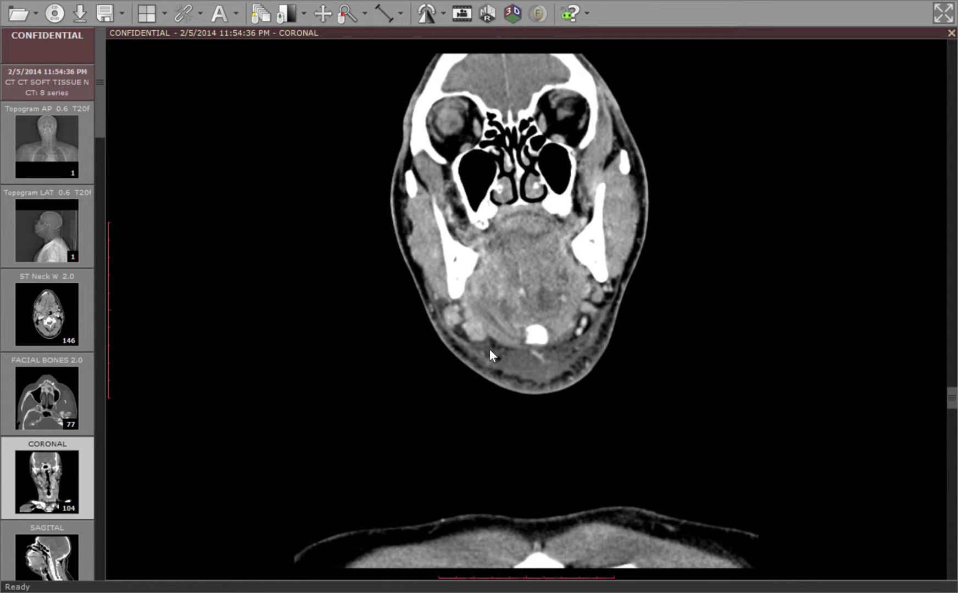
scroll(514, 324, "down", 3)
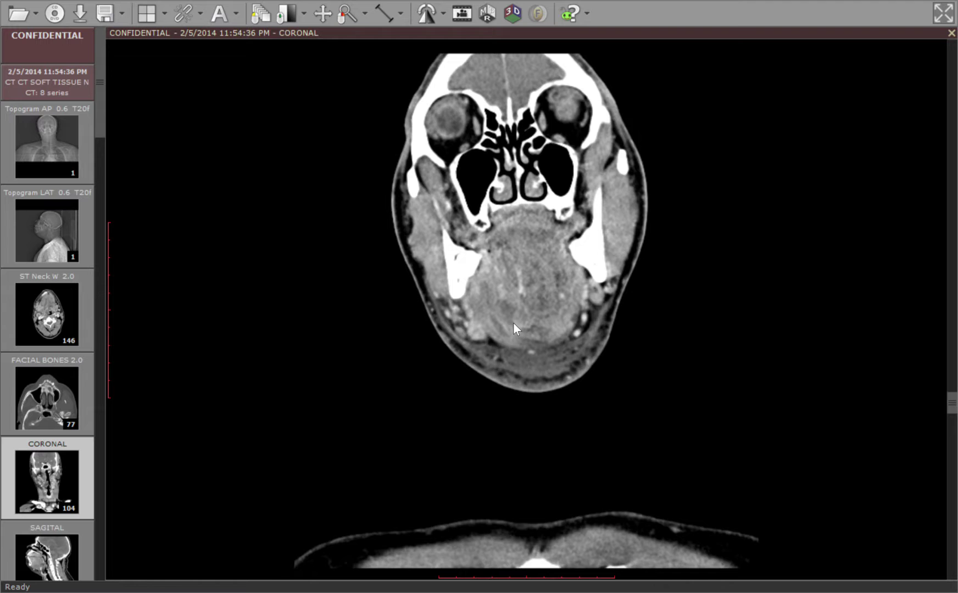
scroll(520, 330, "up", 3)
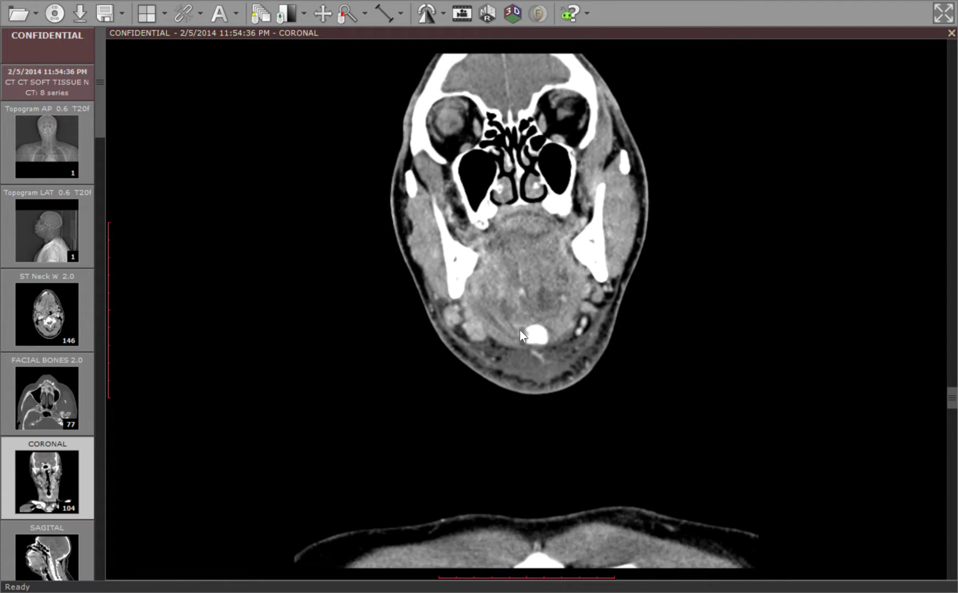
scroll(520, 330, "down", 2)
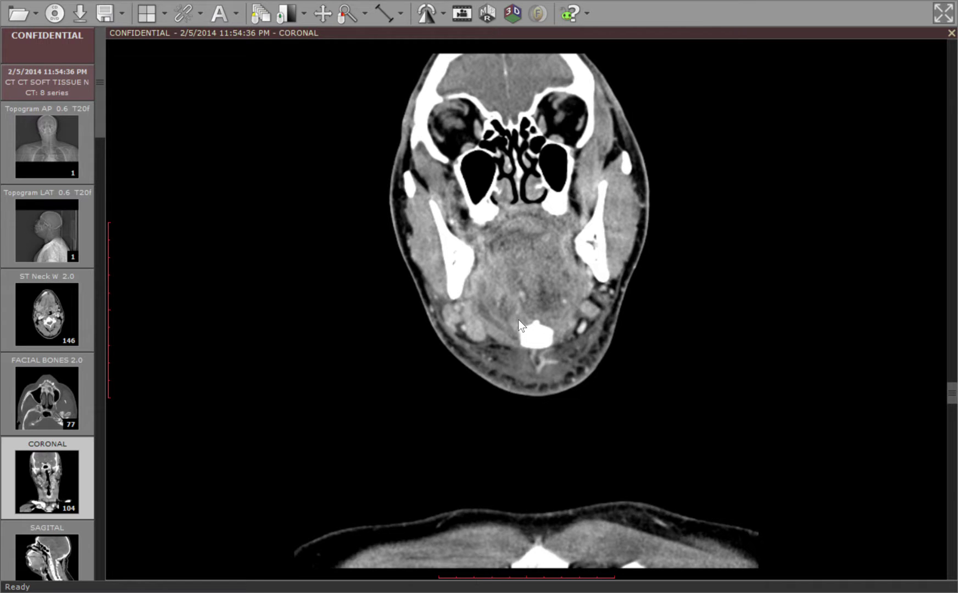
scroll(519, 323, "up", 3)
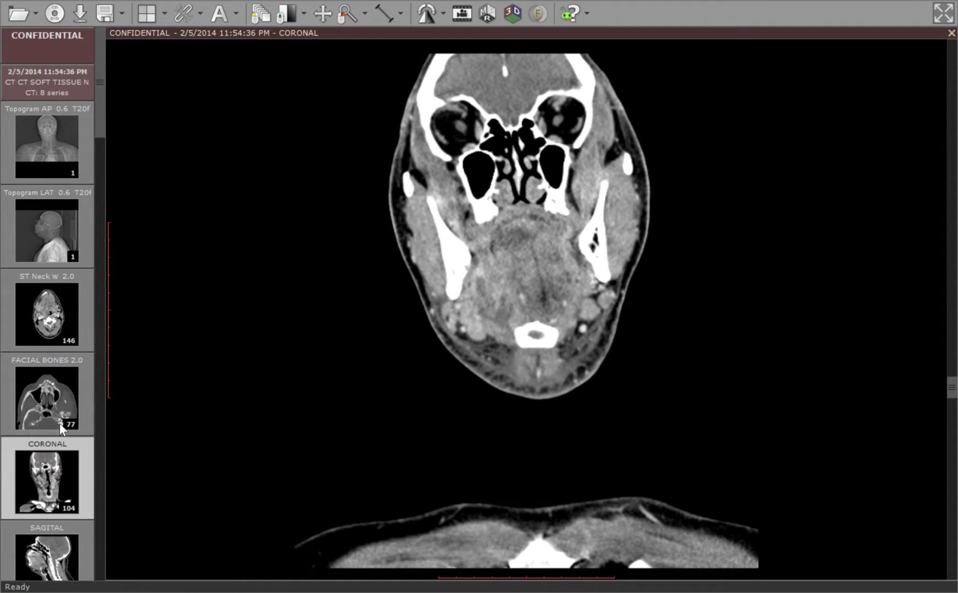
Bring the ST Neck W 2.0 axial series back into the viewport and page upward through it.
left_click_drag(47, 317, 476, 248)
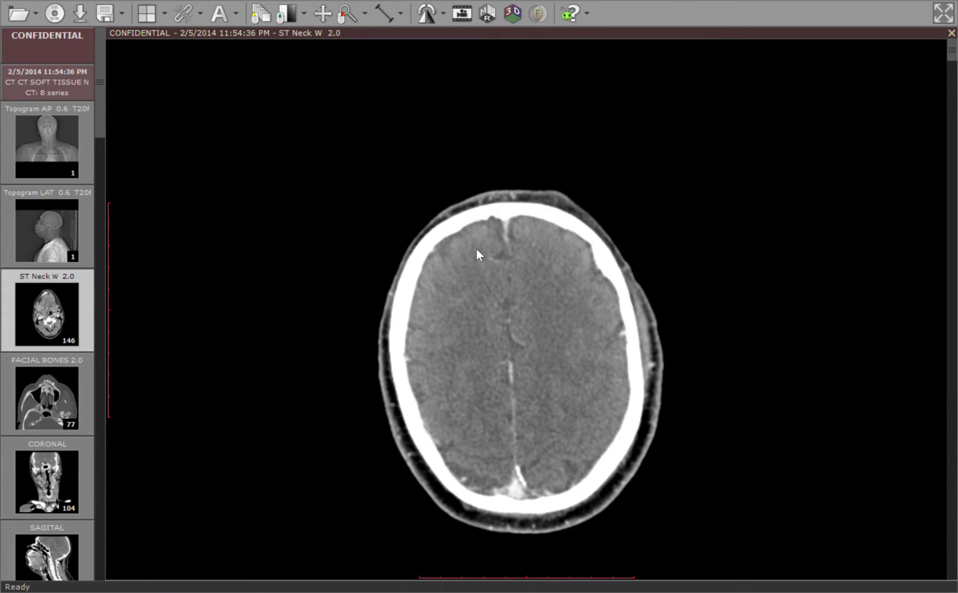
scroll(476, 248, "up", 20)
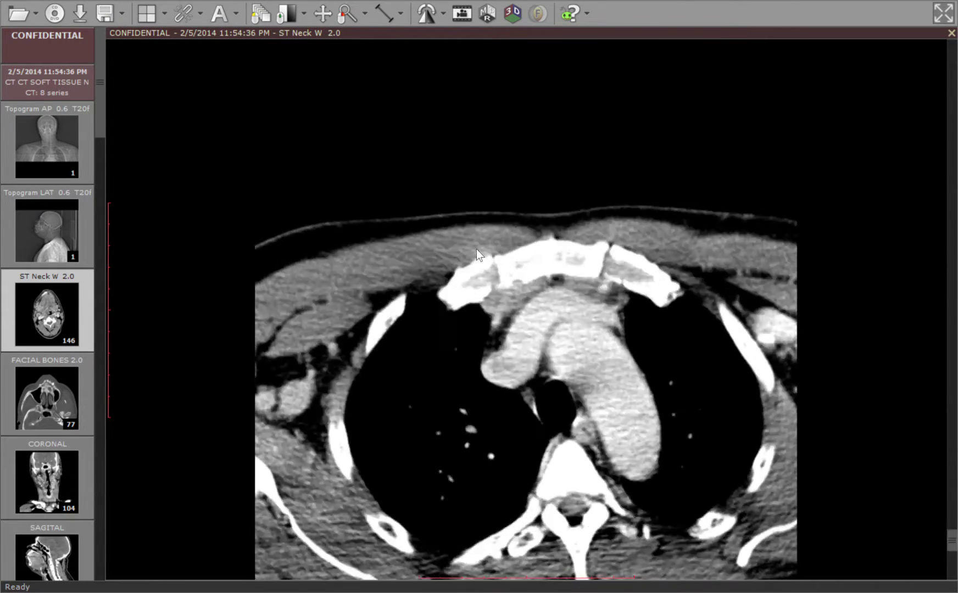
scroll(476, 249, "up", 20)
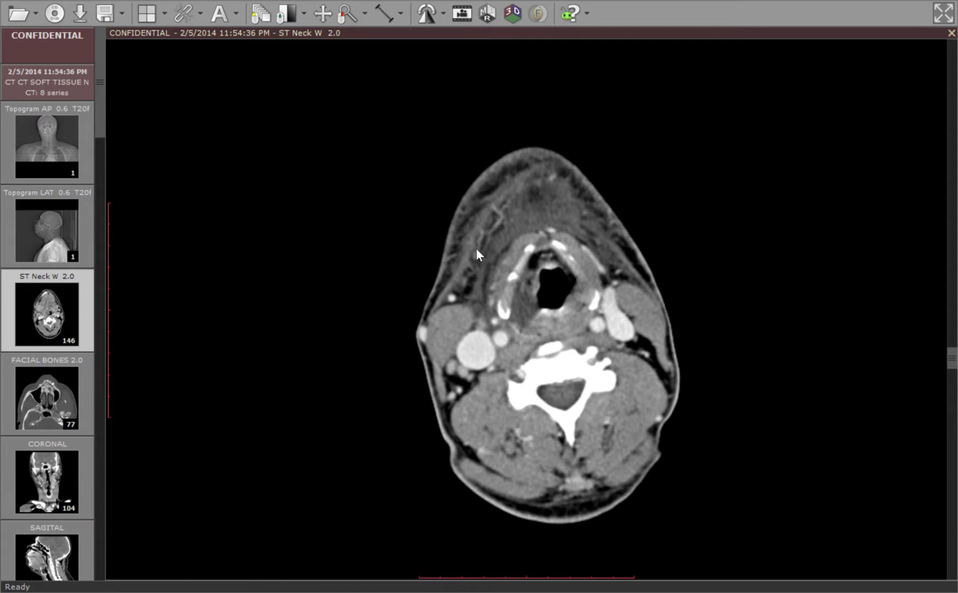
scroll(476, 249, "up", 20)
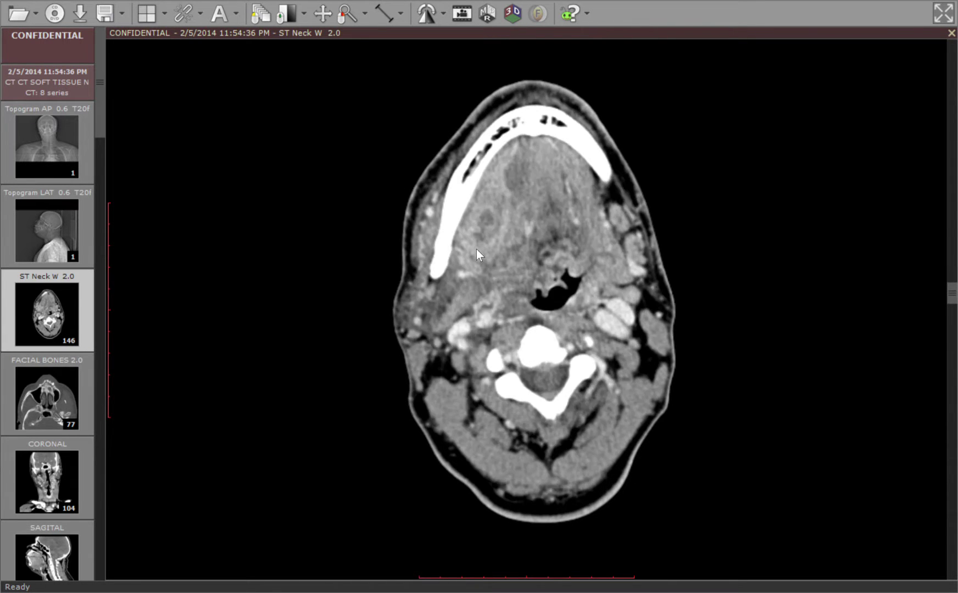
scroll(476, 248, "up", 15)
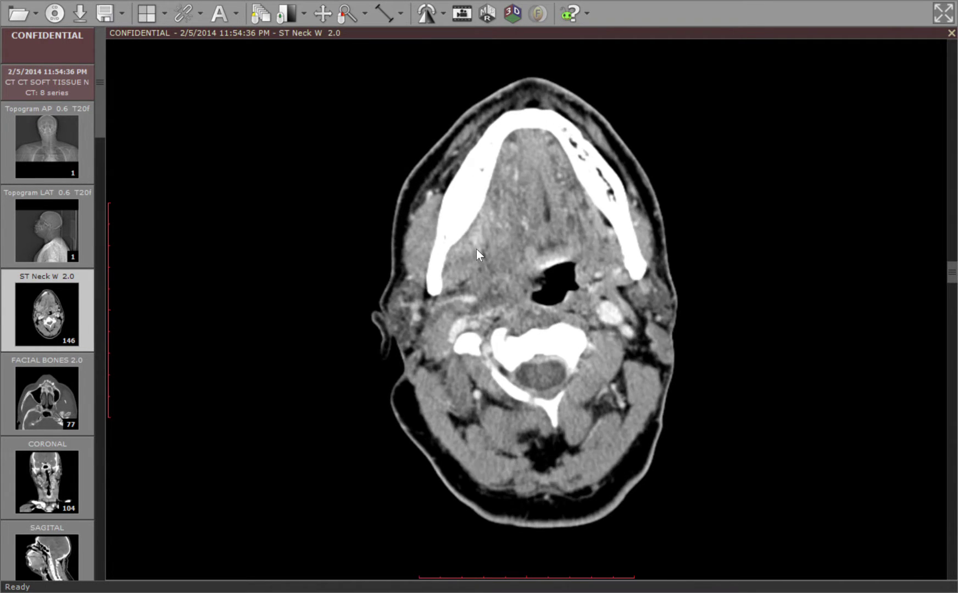
scroll(476, 248, "up", 10)
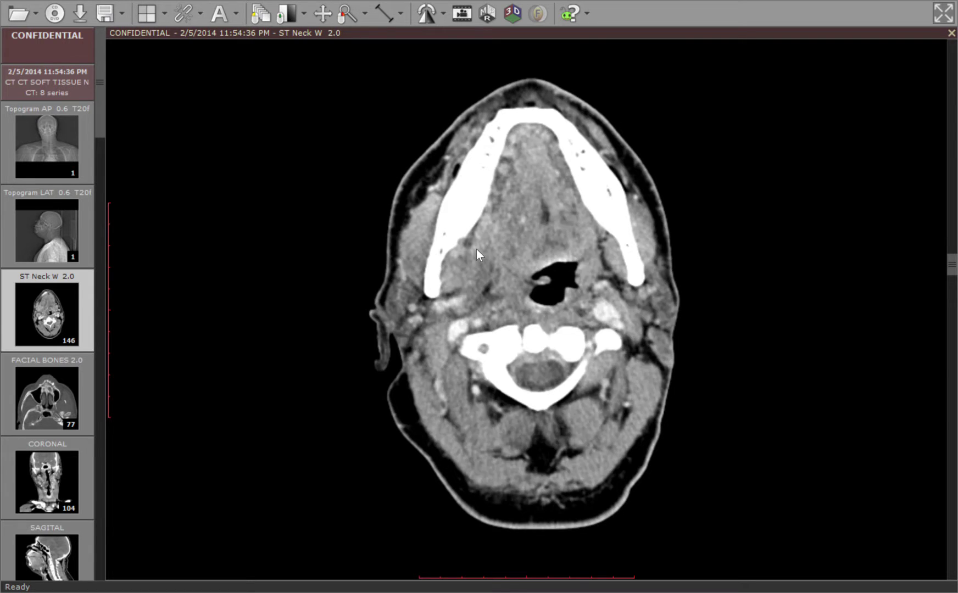
scroll(476, 248, "up", 15)
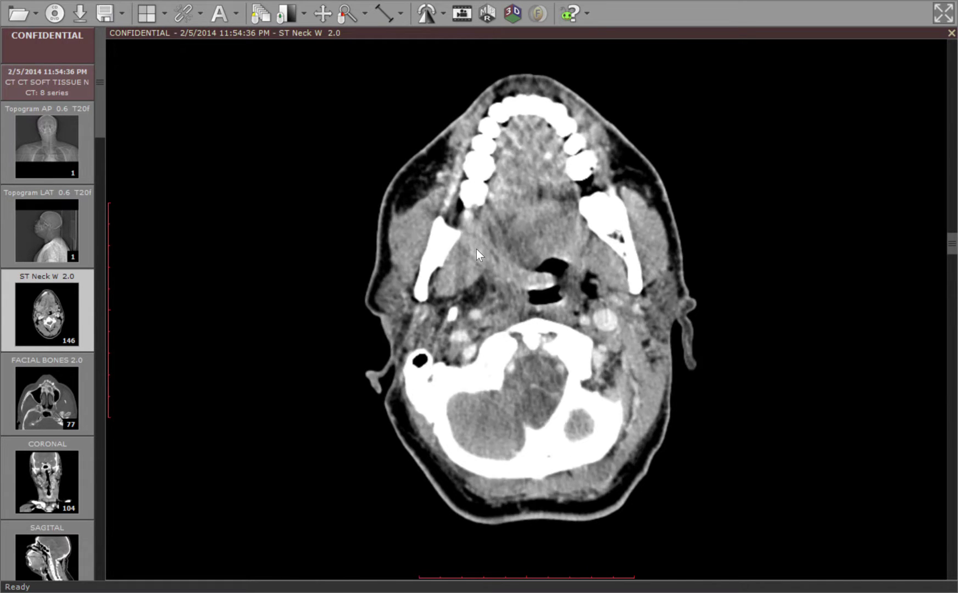
scroll(476, 248, "up", 4)
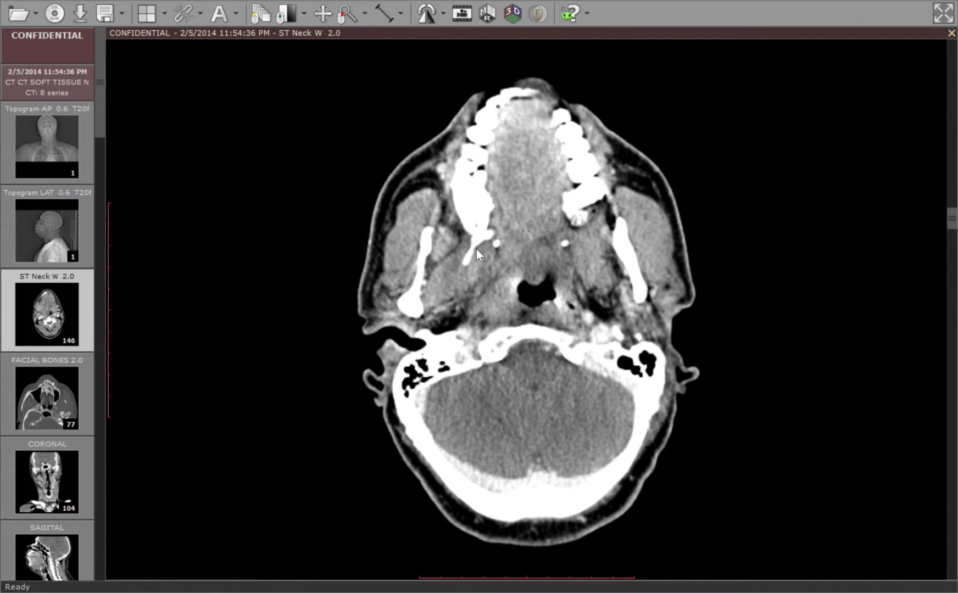
Page back down the axial slices to rest on the mandibular arch, floor of mouth and tongue.
scroll(476, 248, "down", 5)
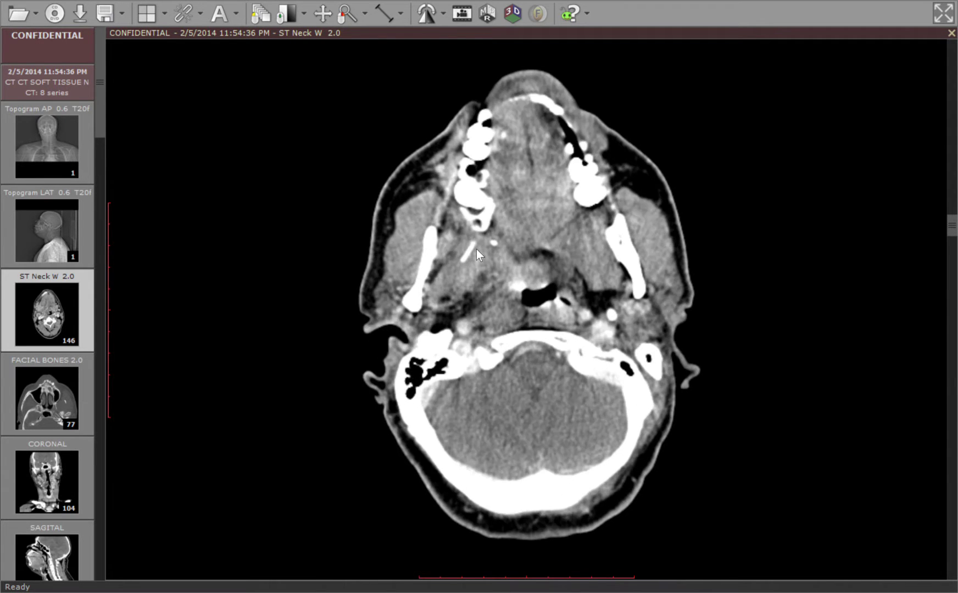
scroll(476, 248, "down", 3)
scroll(477, 248, "down", 10)
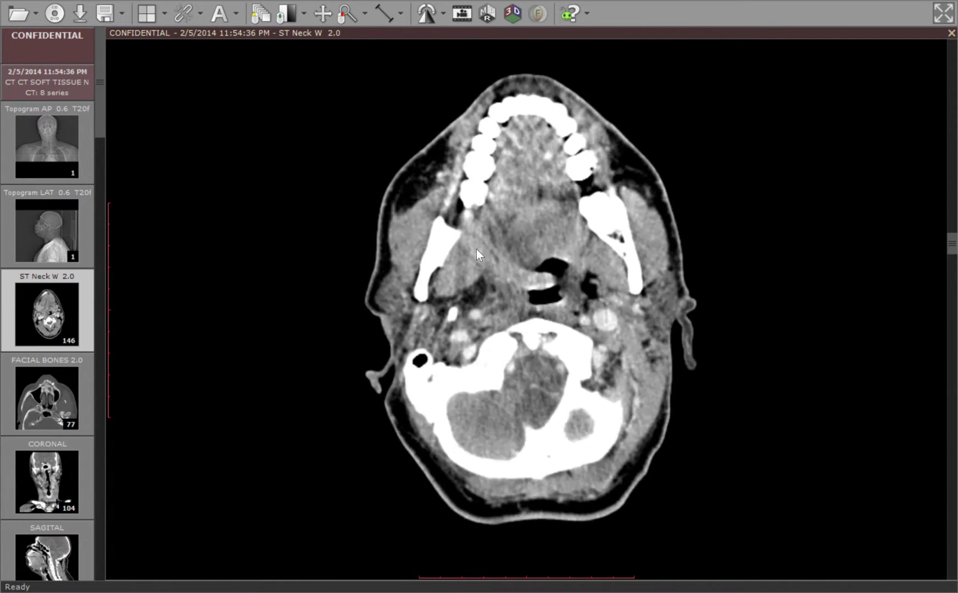
scroll(476, 249, "down", 6)
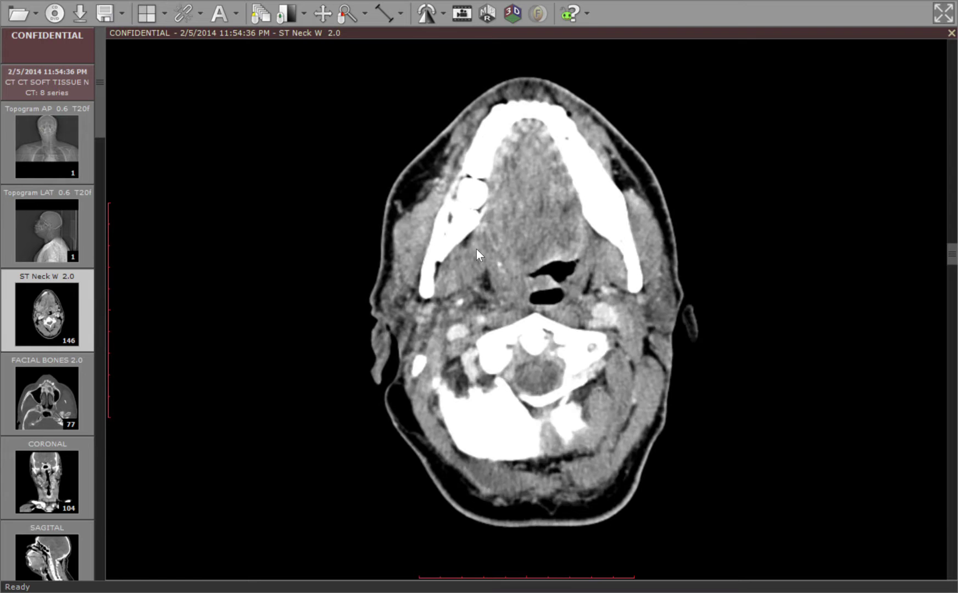
scroll(476, 248, "down", 8)
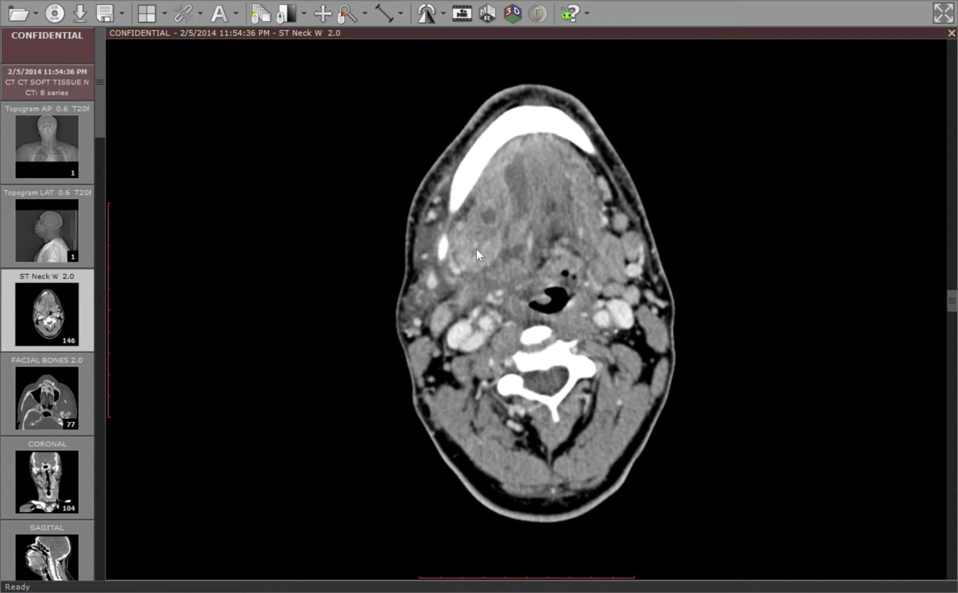
scroll(476, 248, "down", 4)
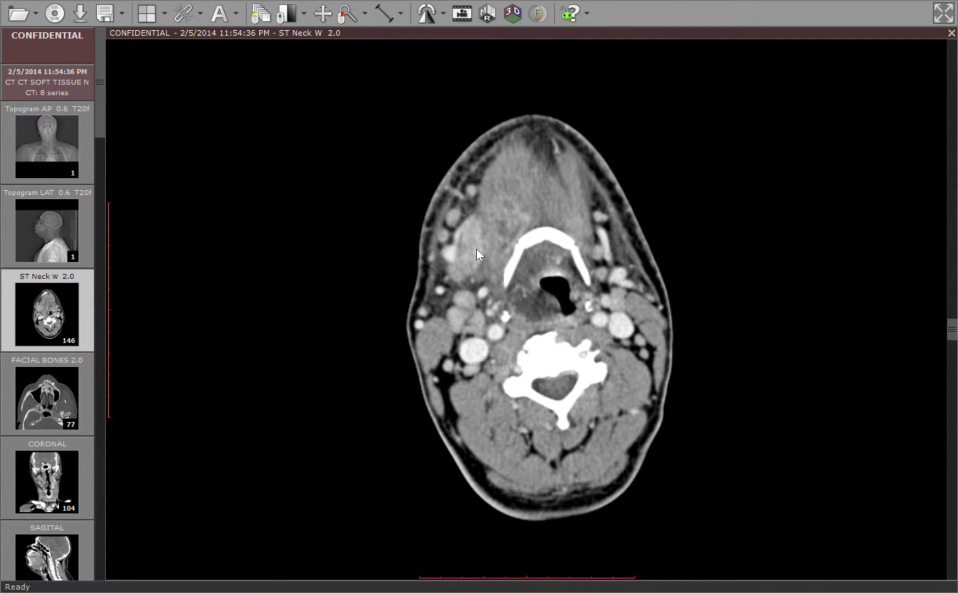
scroll(476, 248, "up", 3)
scroll(476, 249, "up", 6)
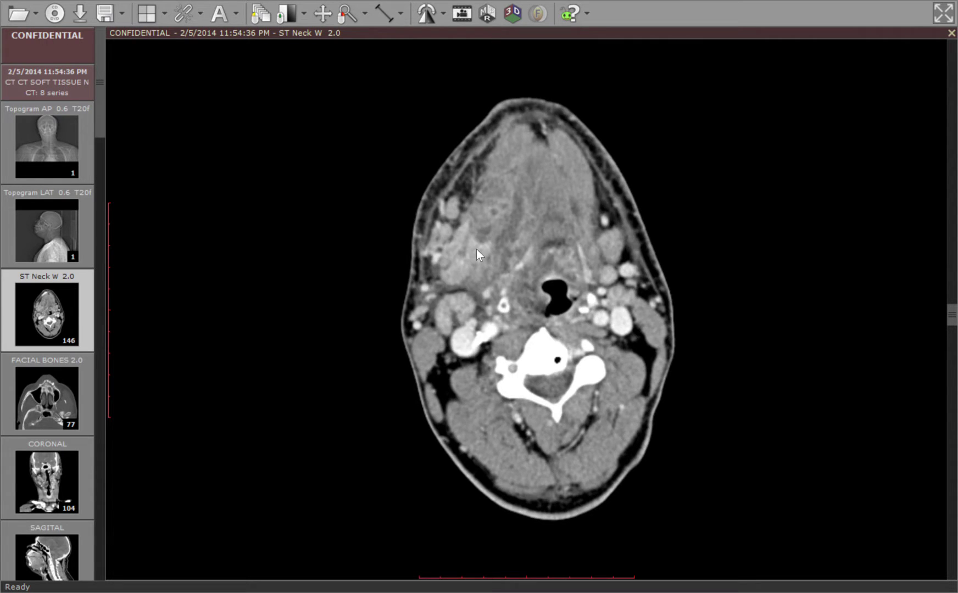
scroll(477, 248, "up", 6)
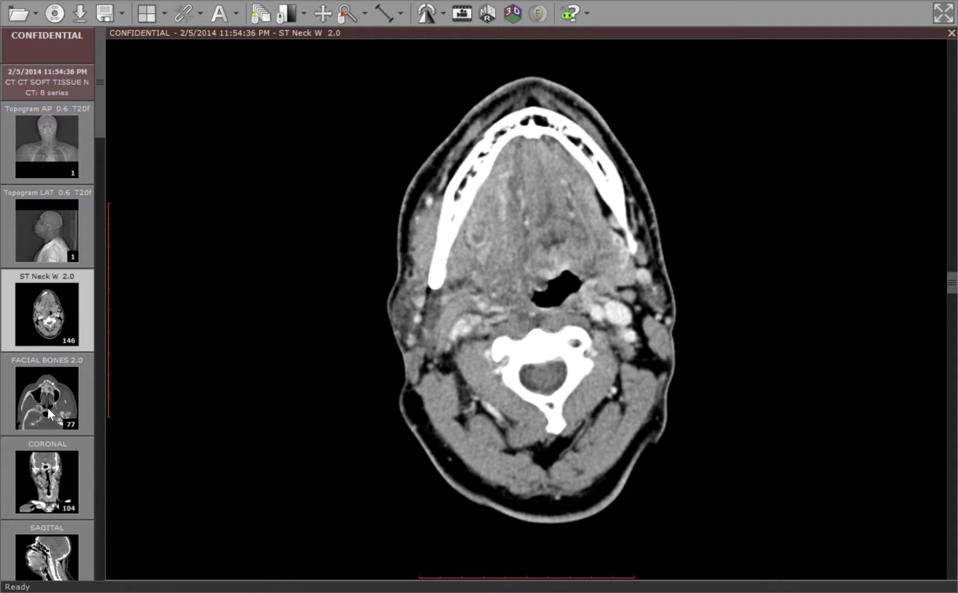
Load the FACIAL BONES 2.0 bone-window series into the viewport and page through its first slices.
left_click_drag(48, 408, 511, 269)
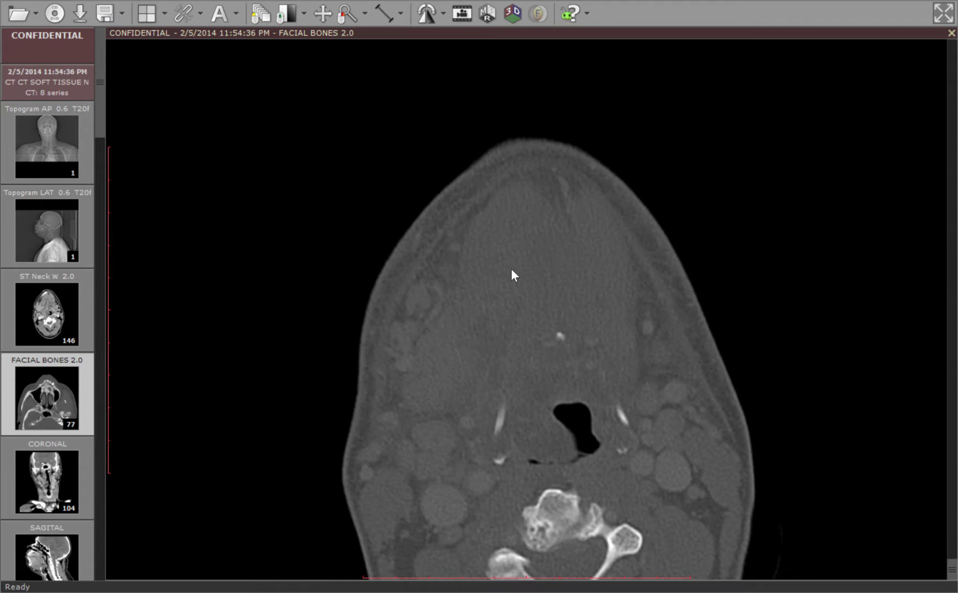
scroll(511, 268, "up", 8)
scroll(512, 268, "down", 2)
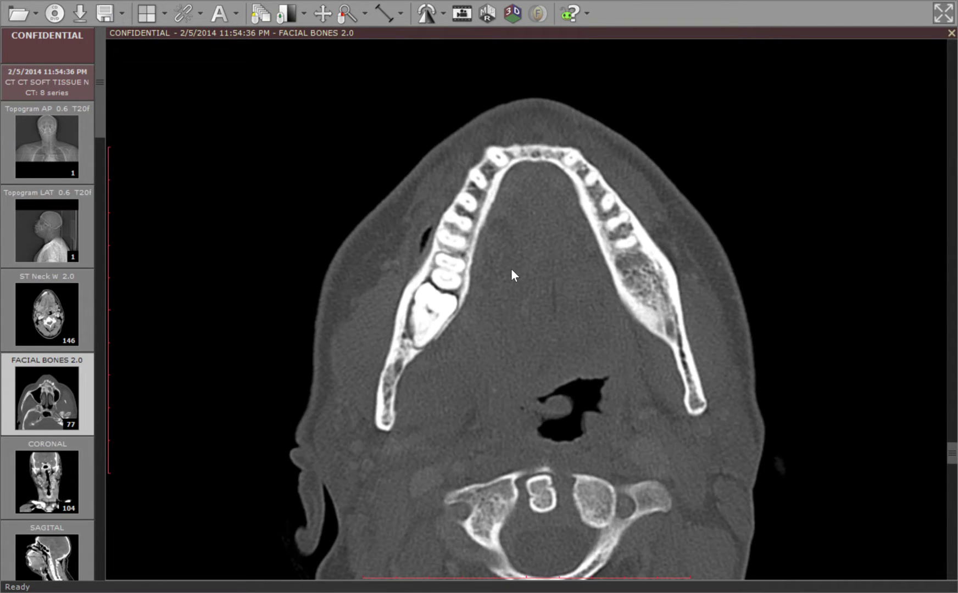
scroll(511, 269, "down", 1)
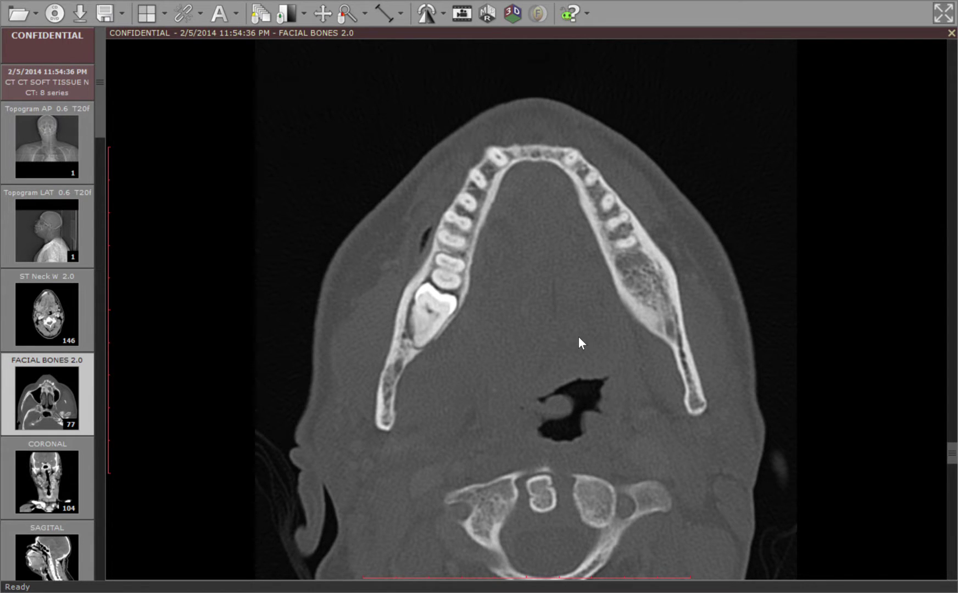
scroll(578, 337, "up", 6)
scroll(578, 338, "down", 6)
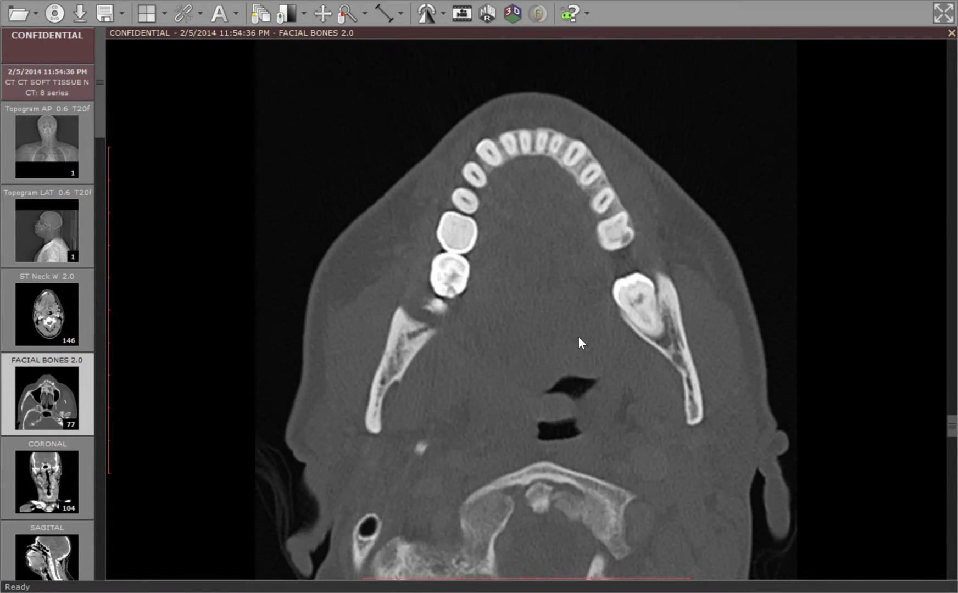
scroll(579, 342, "down", 1)
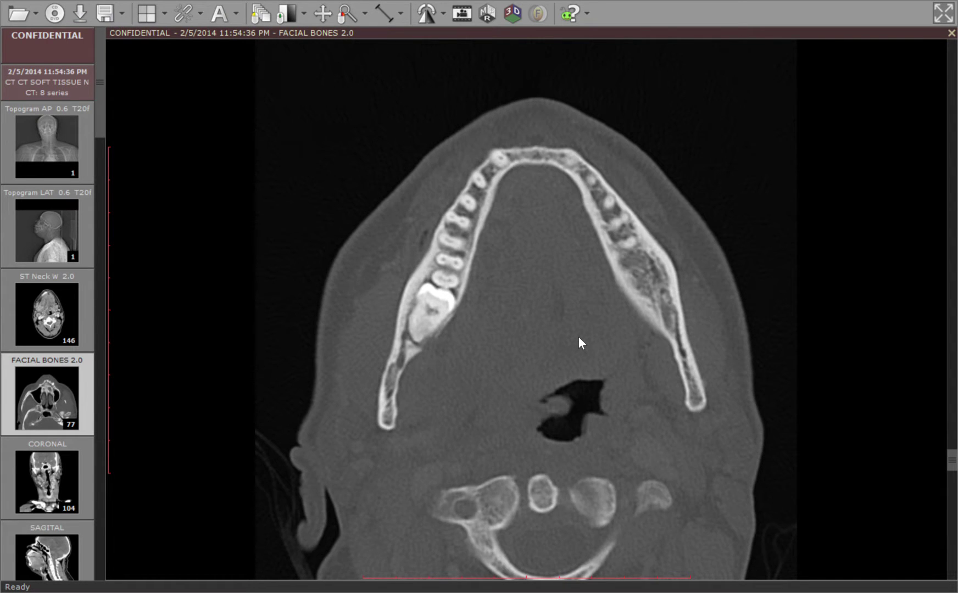
Page the FACIAL BONES series back to an axial slice through the mandibular teeth and arch.
scroll(431, 318, "down", 3)
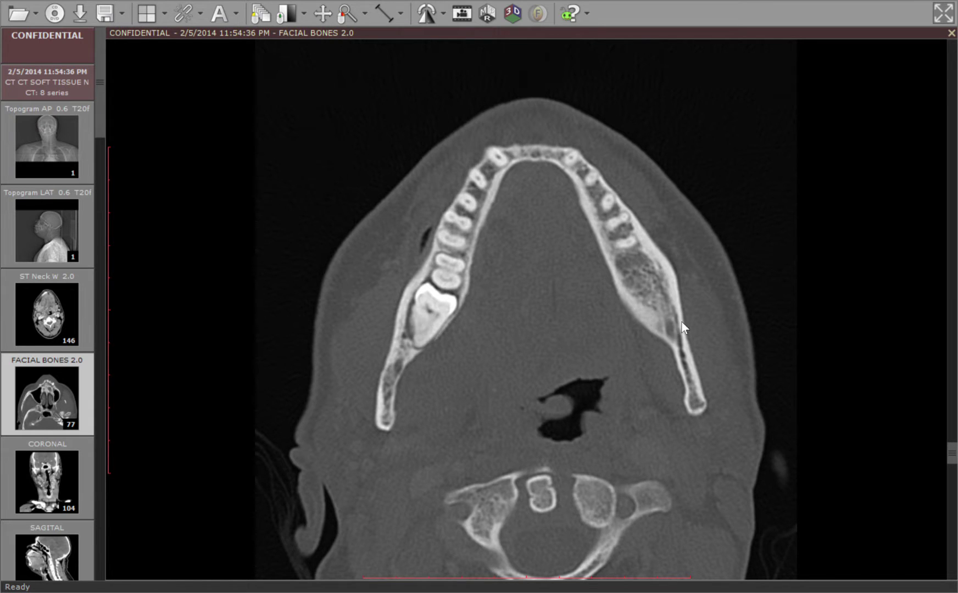
scroll(662, 321, "down", 6)
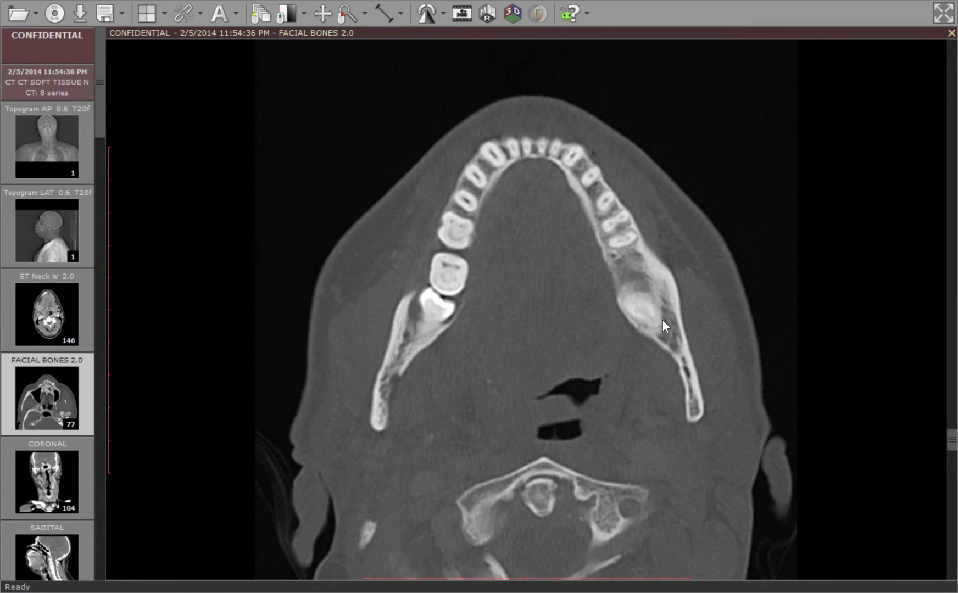
scroll(663, 320, "down", 2)
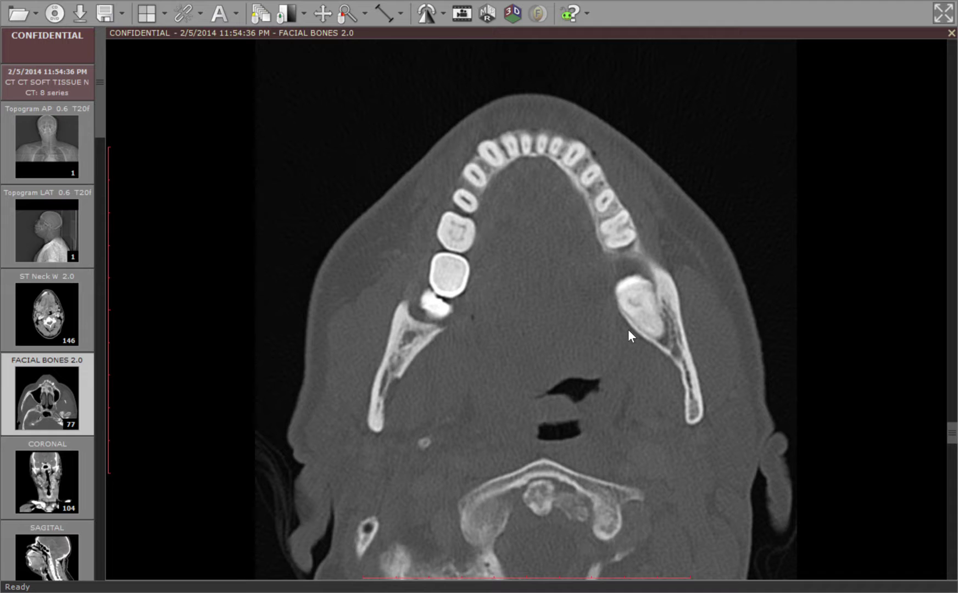
scroll(629, 330, "up", 6)
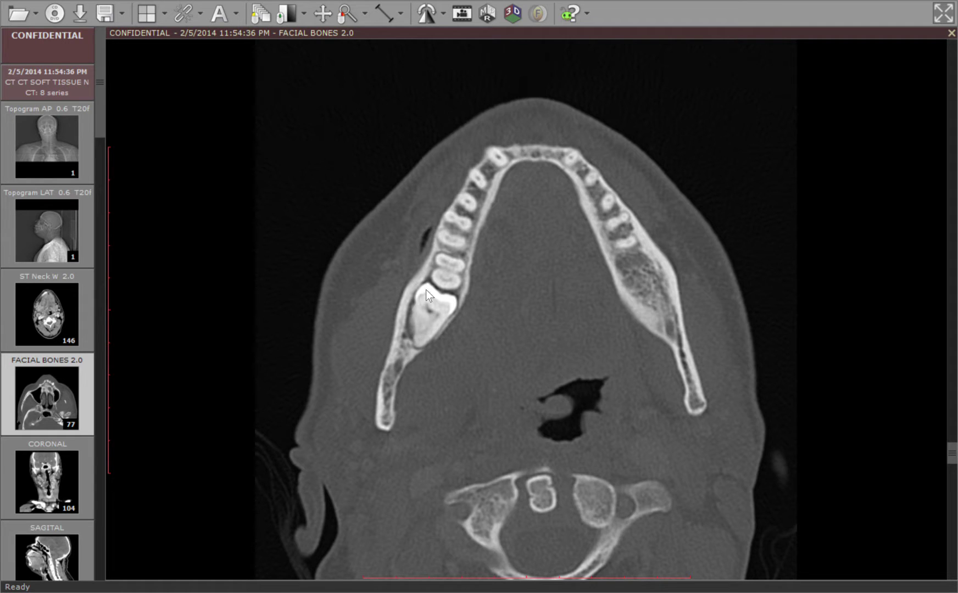
scroll(449, 321, "down", 3)
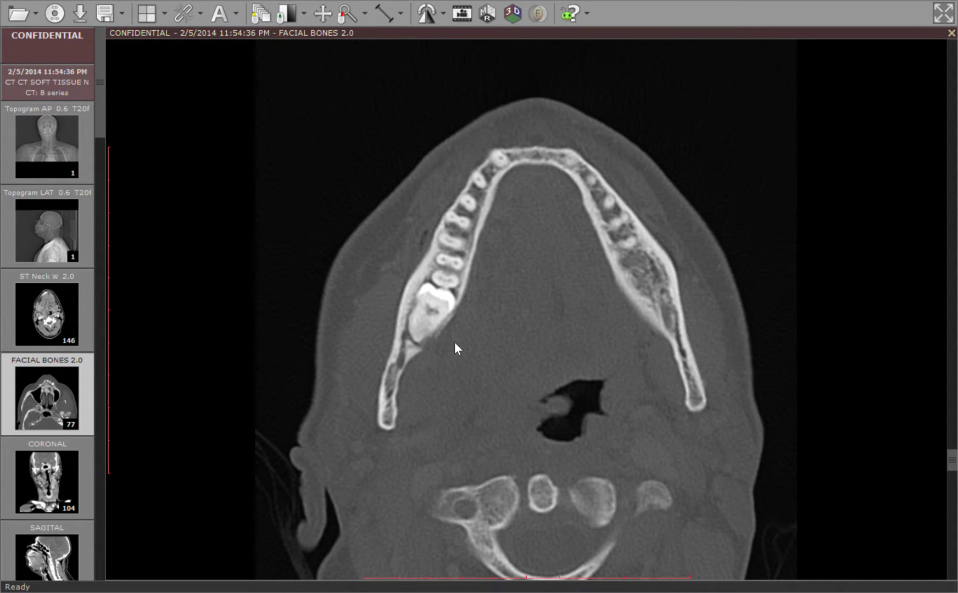
scroll(437, 339, "down", 2)
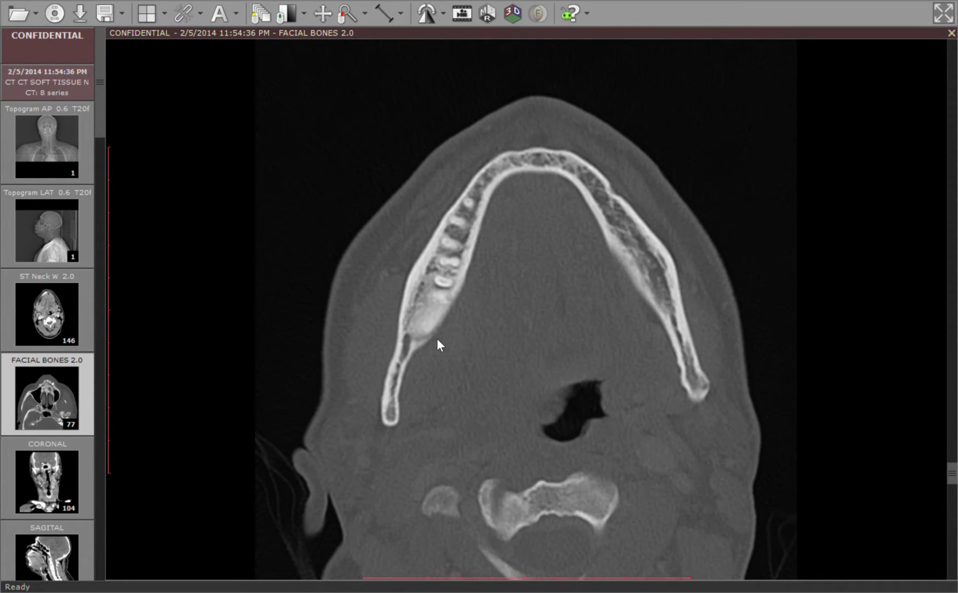
scroll(438, 340, "up", 2)
scroll(438, 341, "down", 1)
scroll(437, 342, "down", 4)
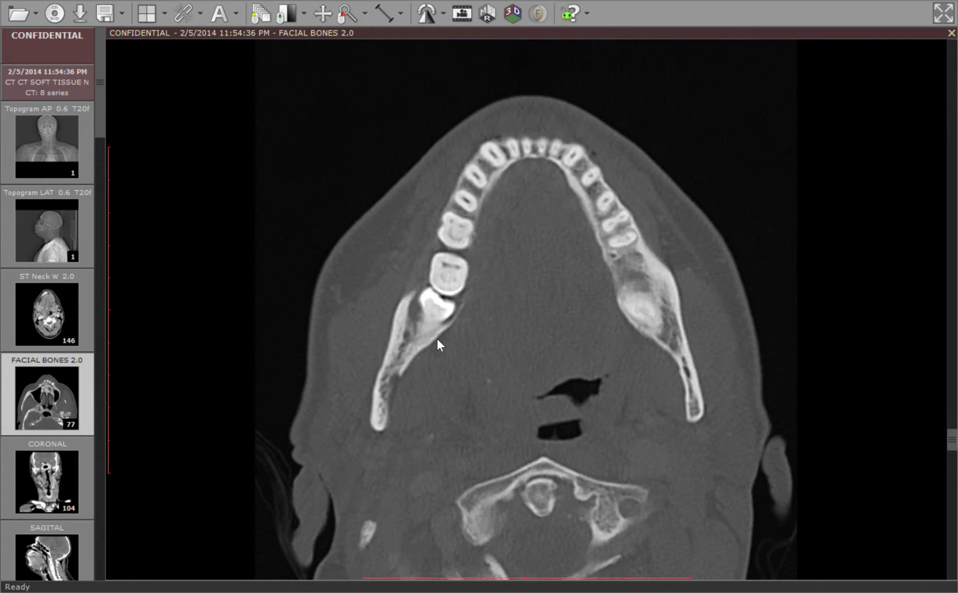
scroll(438, 342, "up", 6)
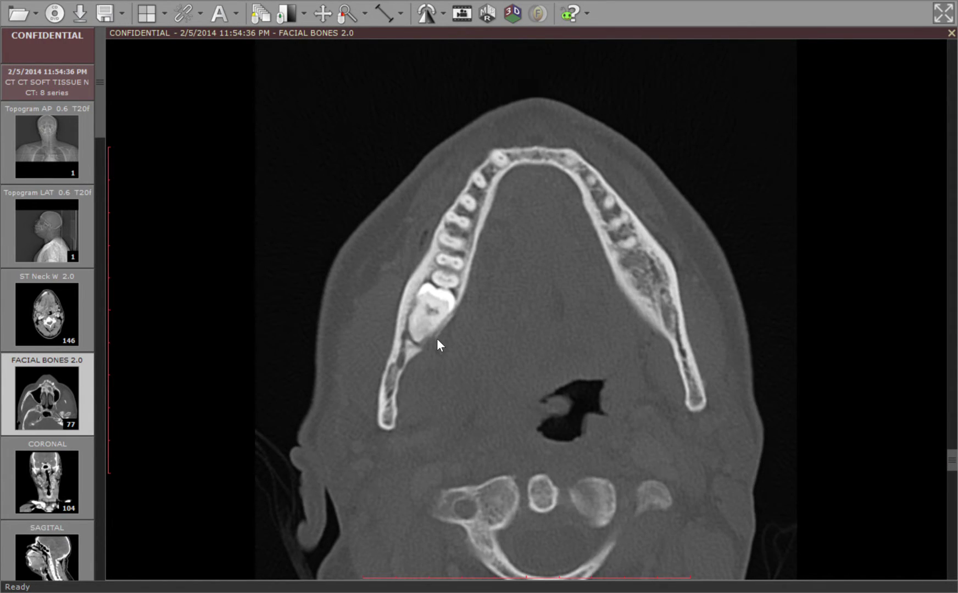
scroll(438, 342, "down", 3)
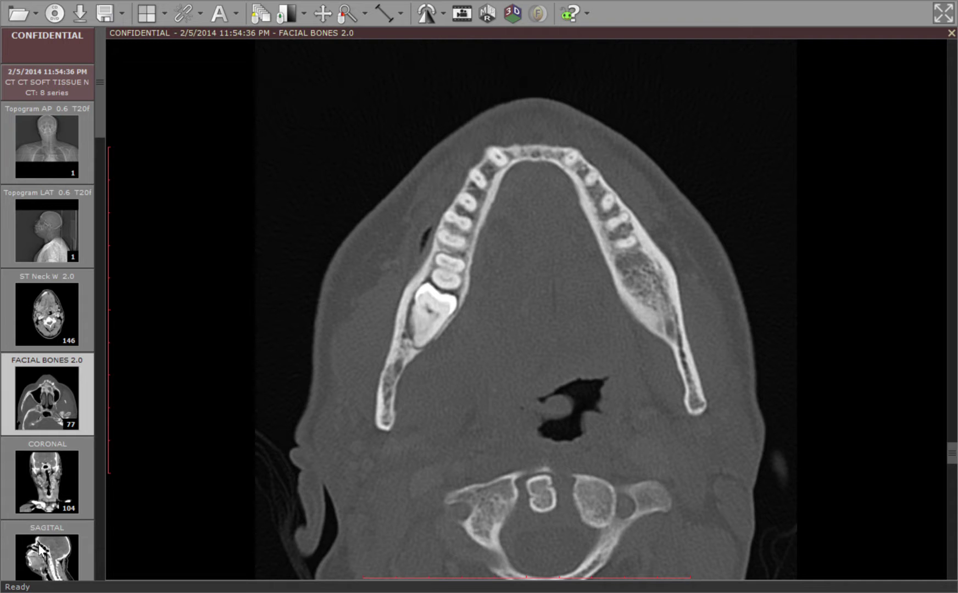
Load the SAGITAL reconstruction into the viewport and page laterally through its slices.
left_click_drag(39, 549, 389, 375)
scroll(389, 375, "down", 20)
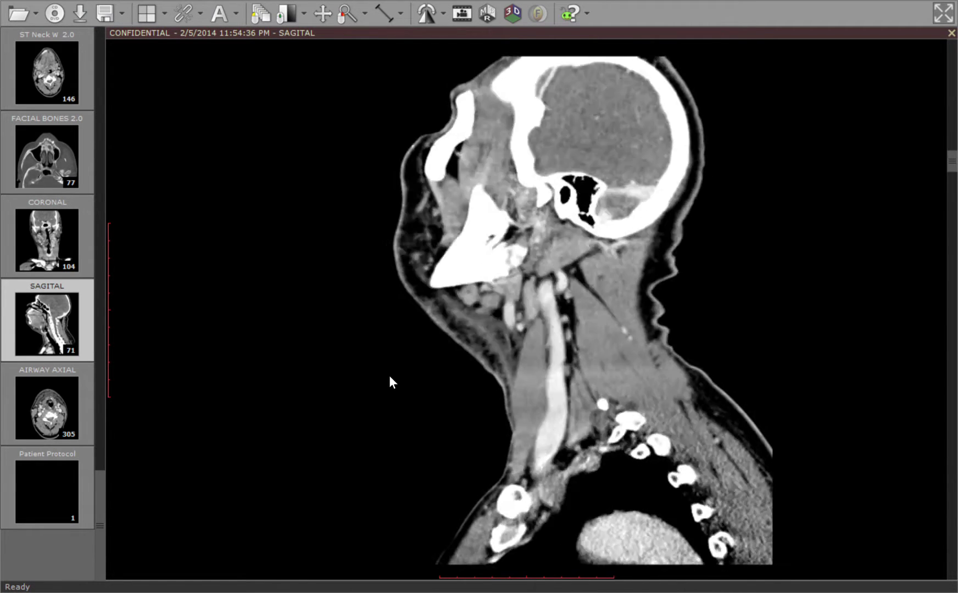
scroll(389, 375, "down", 20)
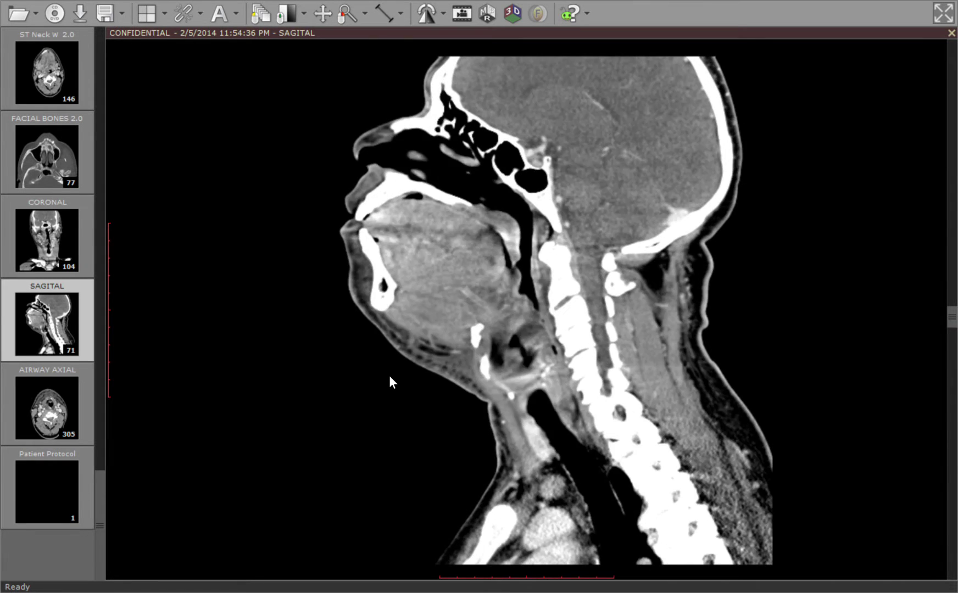
scroll(390, 376, "down", 10)
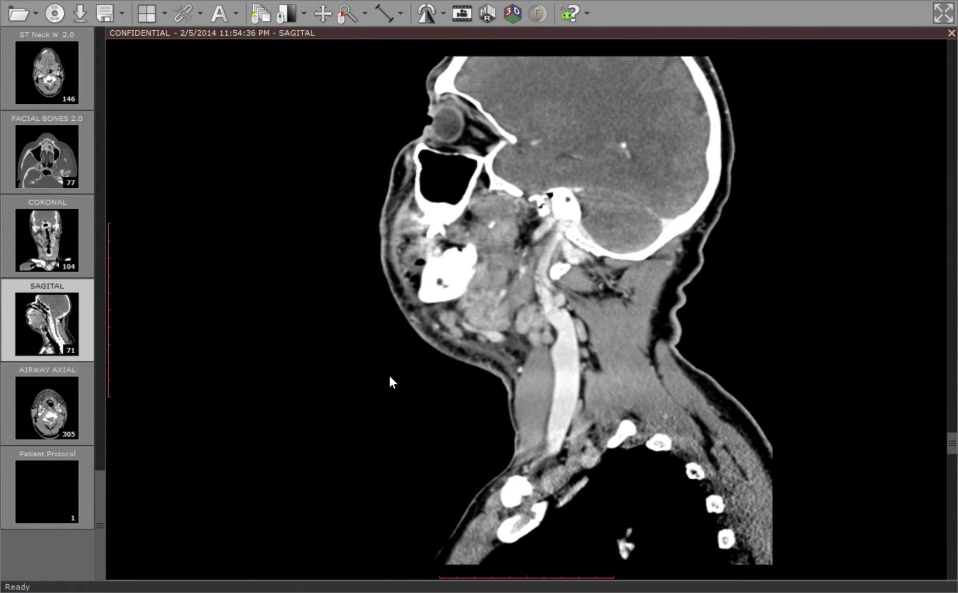
Lower the sagittal contrast to a bone-style window, showing mandible, skull base and cervical spine.
left_click_drag(388, 375, 464, 387)
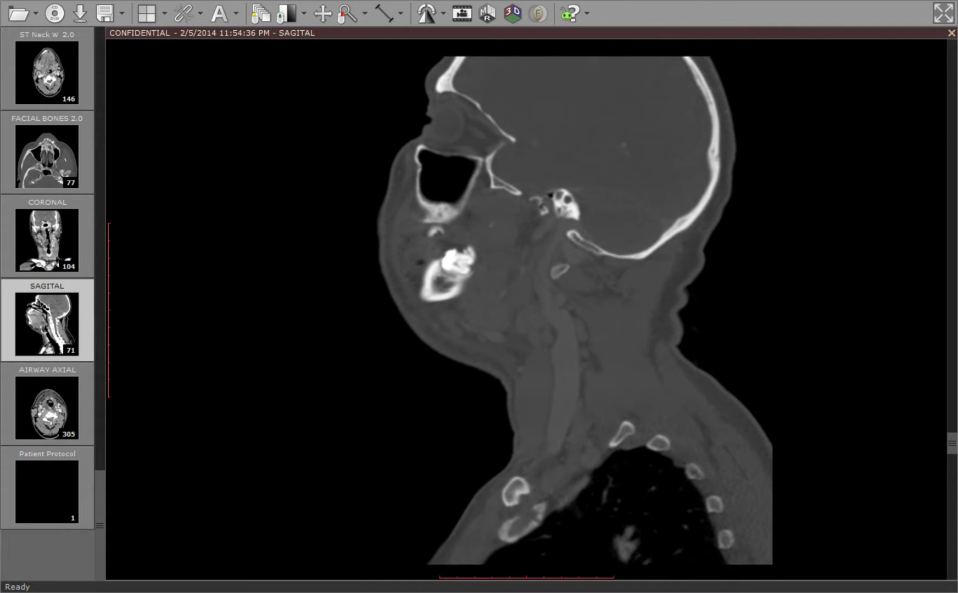
scroll(526, 307, "up", 6)
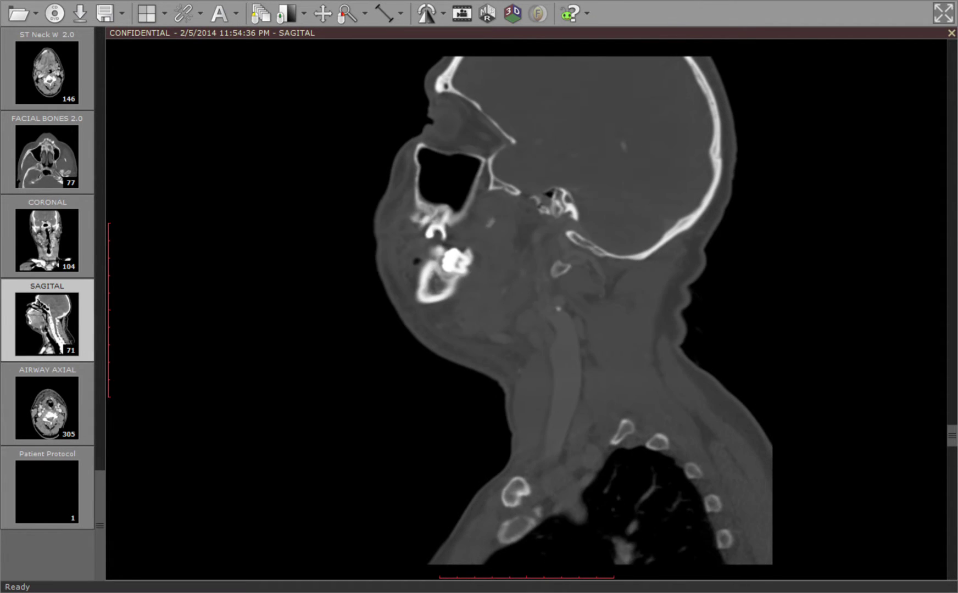
scroll(526, 307, "down", 8)
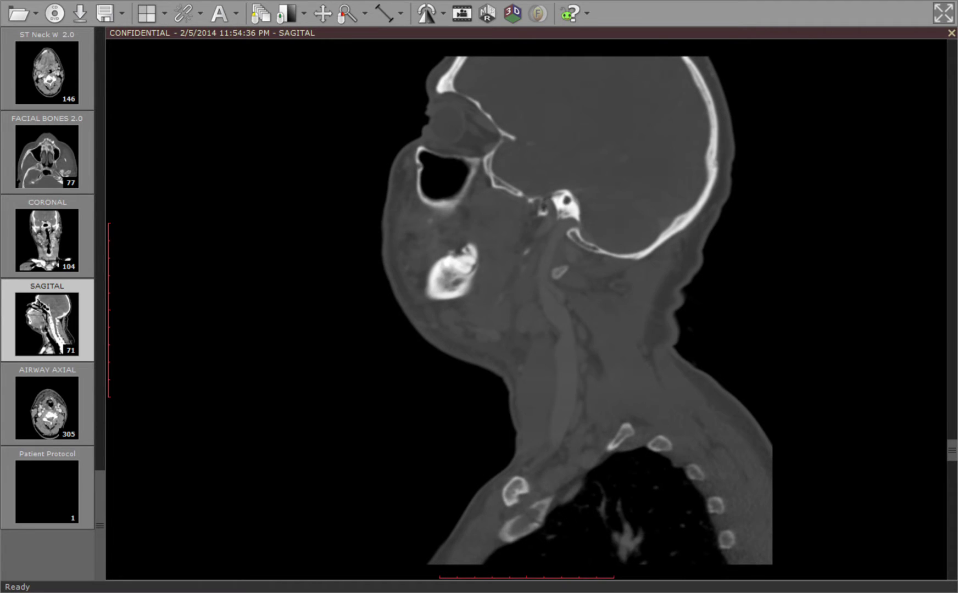
scroll(526, 308, "up", 4)
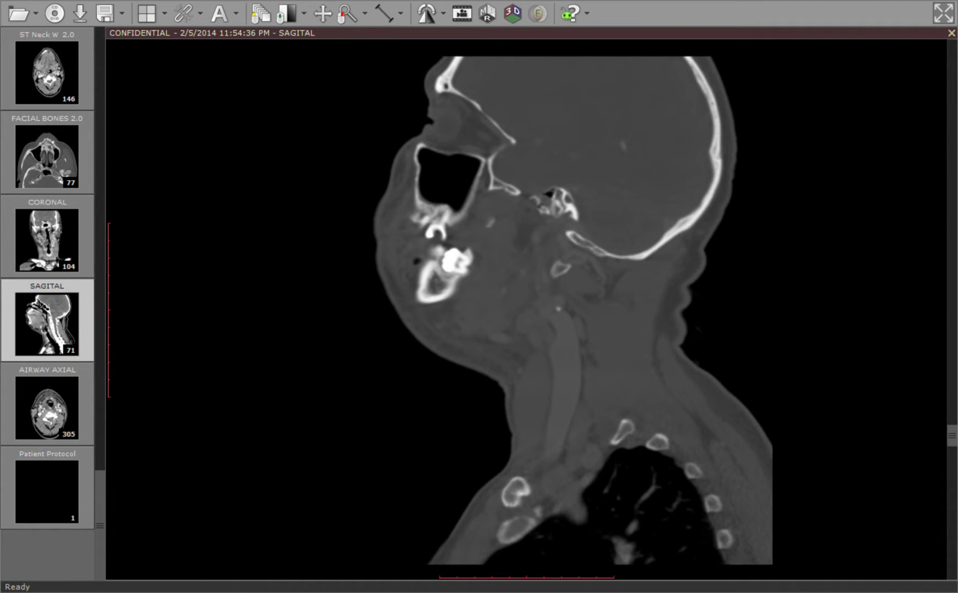